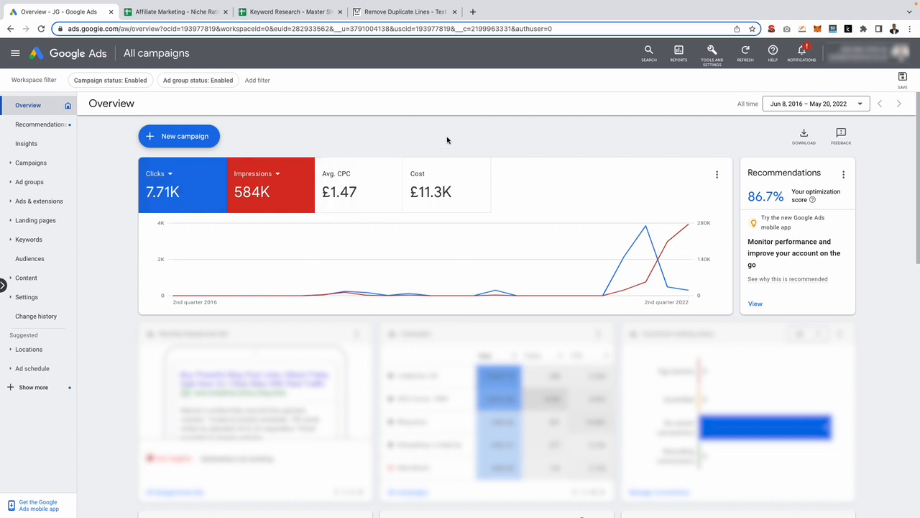
- Open Keyword Planner and set up Discover new keywords to start with keywords rather than a website
{"action": "left_click", "coordinate": [709, 63]}
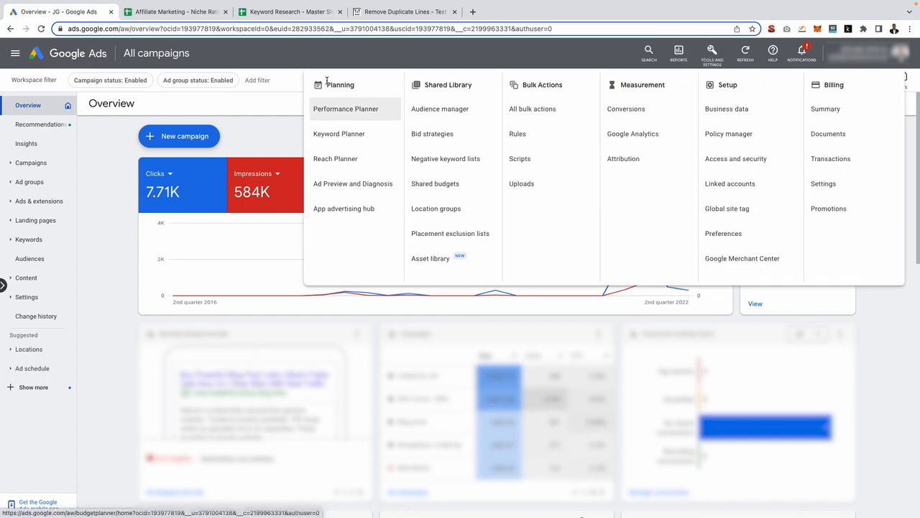
{"action": "left_click", "coordinate": [349, 139]}
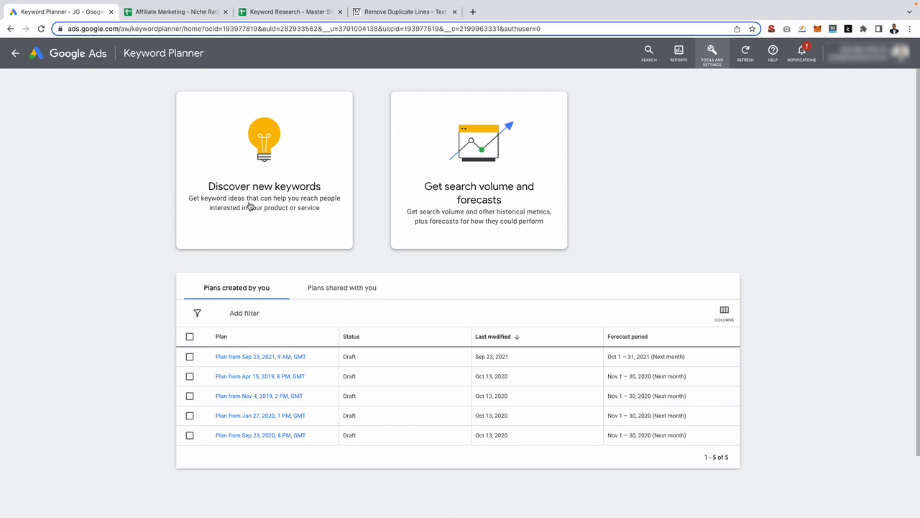
{"action": "left_click", "coordinate": [429, 186]}
{"action": "left_click", "coordinate": [294, 154]}
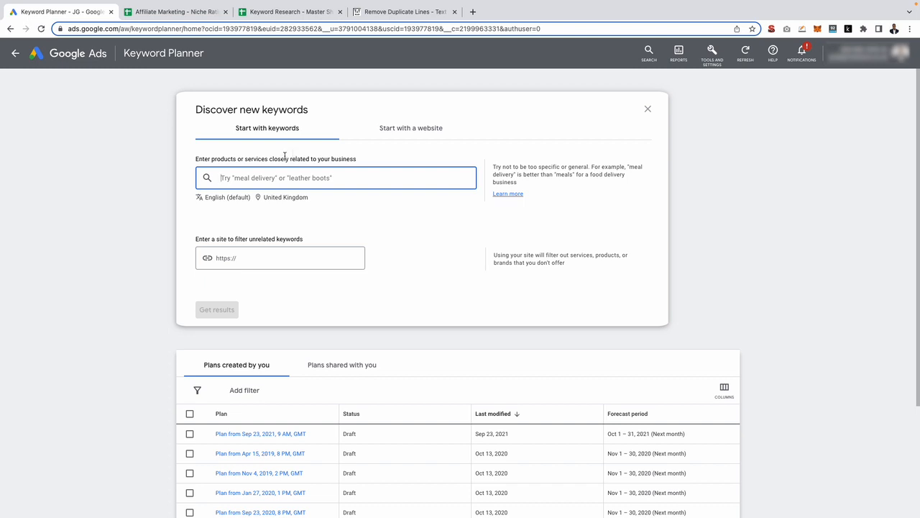
{"action": "left_click", "coordinate": [425, 128]}
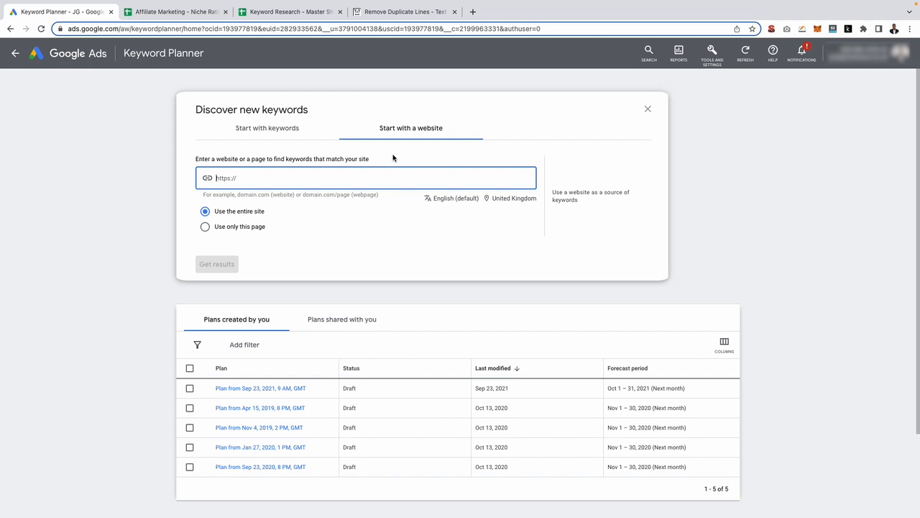
{"action": "left_click", "coordinate": [280, 133]}
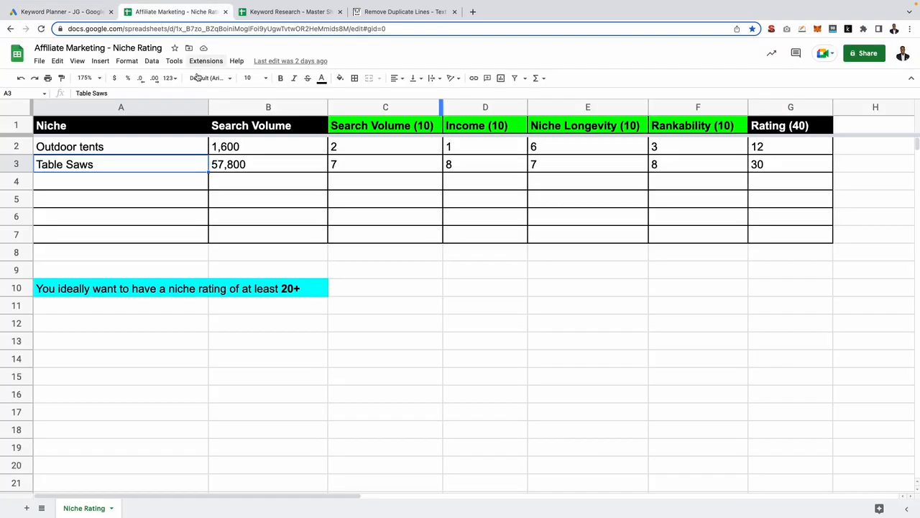
- Switch to the Affiliate Marketing - Niche Rating sheet in Google Sheets, compare the rated niches and copy the Table Saws entry
{"action": "left_click", "coordinate": [173, 12]}
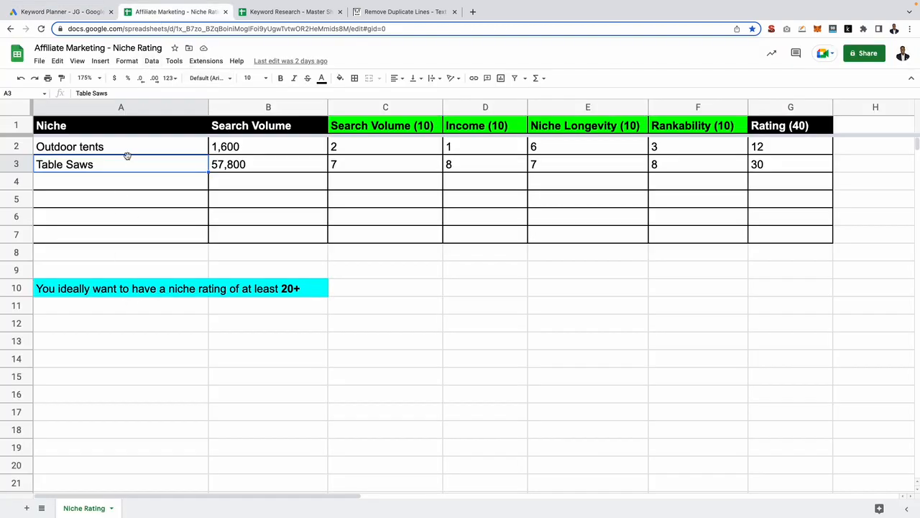
{"action": "left_click_drag", "start_coordinate": [128, 149], "coordinate": [123, 166]}
{"action": "left_click", "coordinate": [99, 152]}
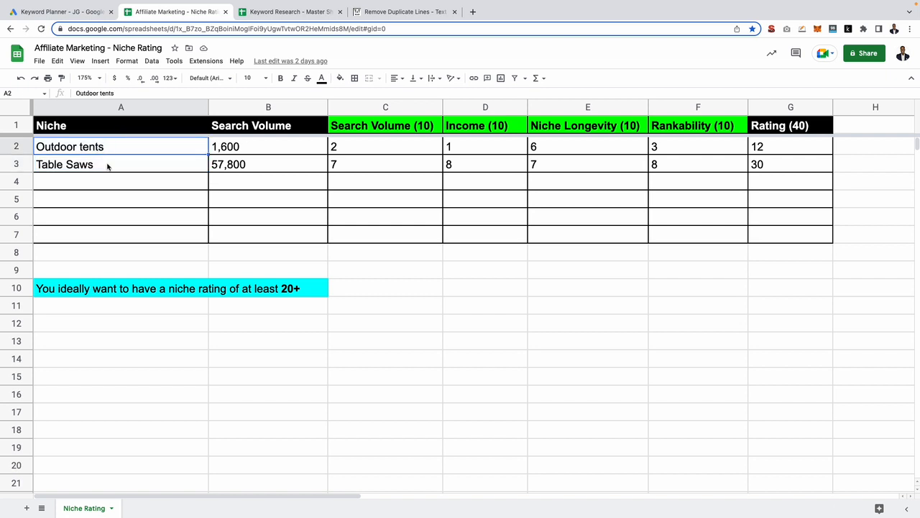
{"action": "left_click", "coordinate": [108, 166]}
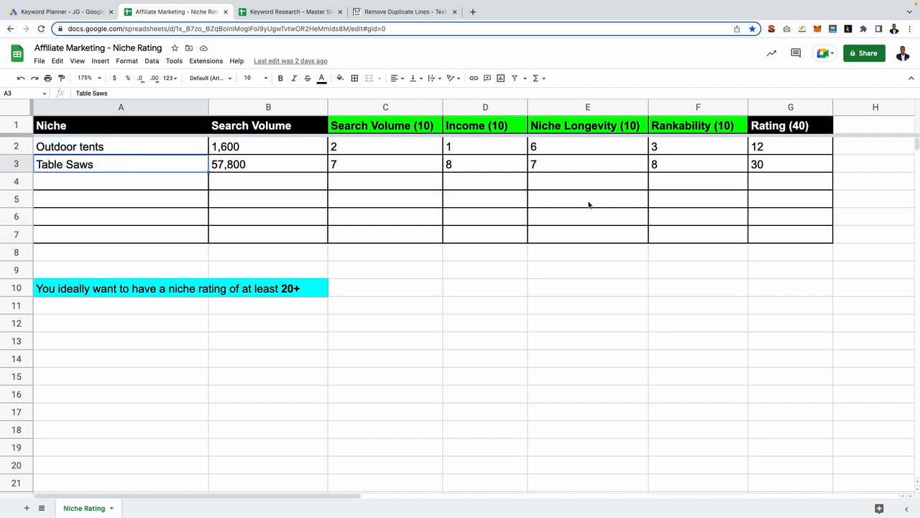
{"action": "left_click", "coordinate": [793, 163]}
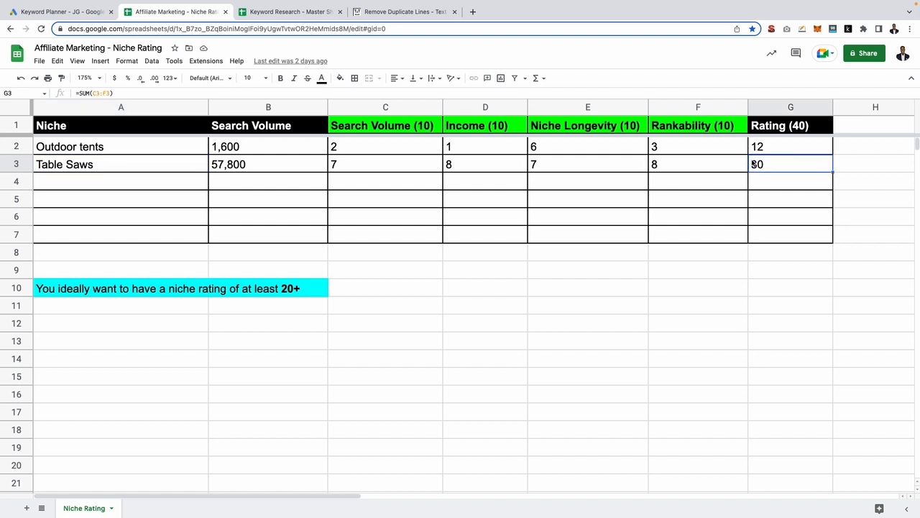
{"action": "left_click", "coordinate": [139, 166]}
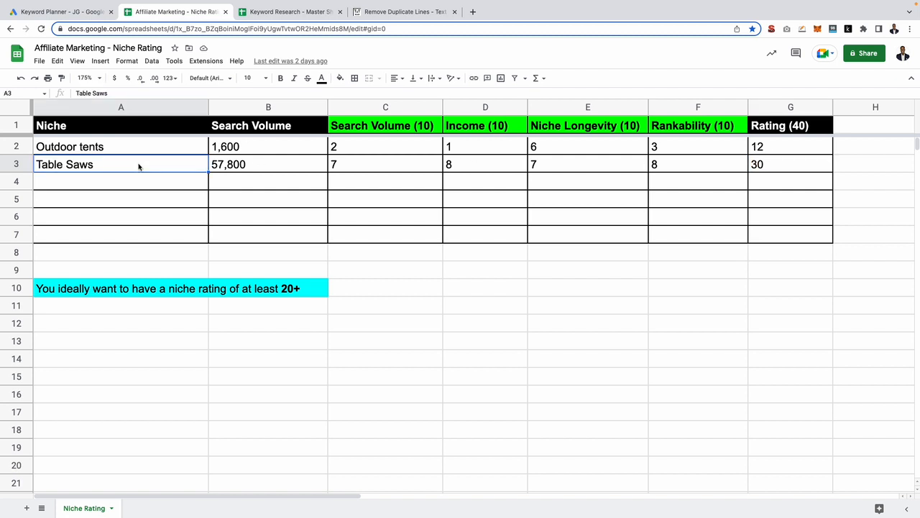
{"action": "key", "text": "ctrl+c"}
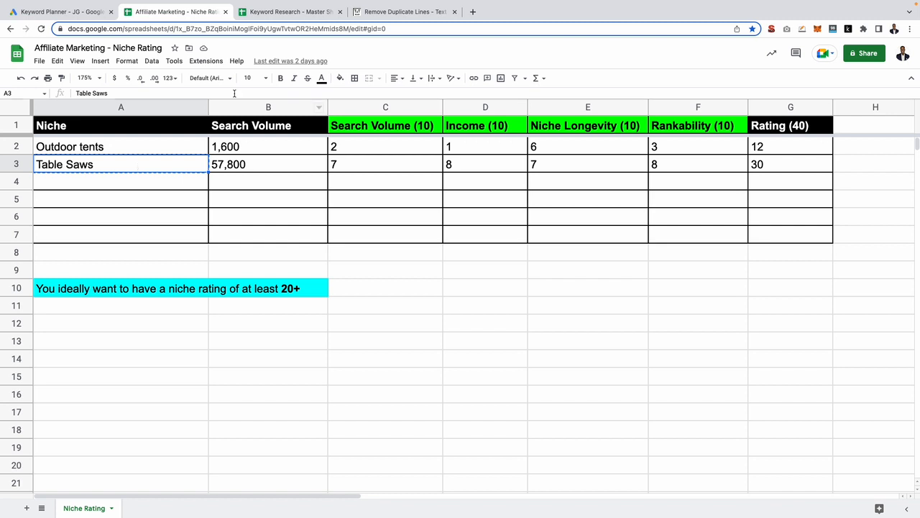
- Return to Google Ads Keyword Planner and enter "best Table Saws" as the seed keyword
{"action": "left_click", "coordinate": [72, 12]}
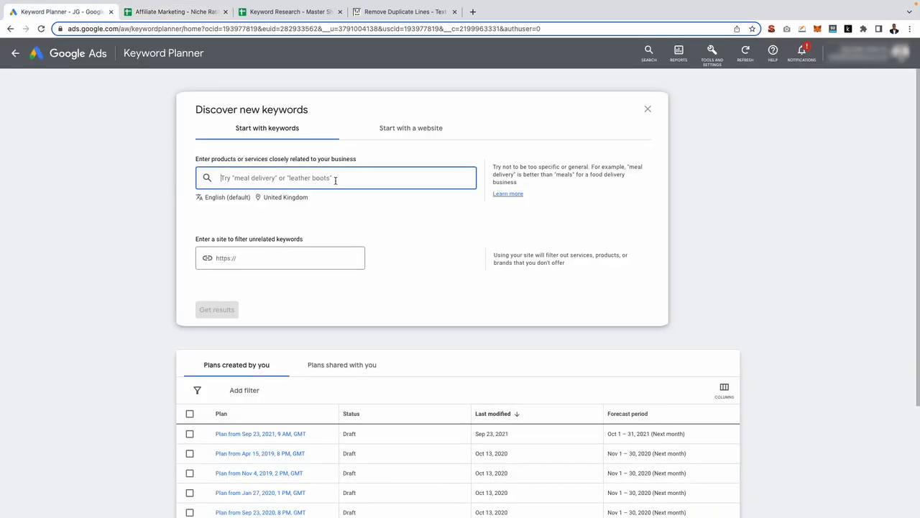
{"action": "key", "text": "ctrl+v"}
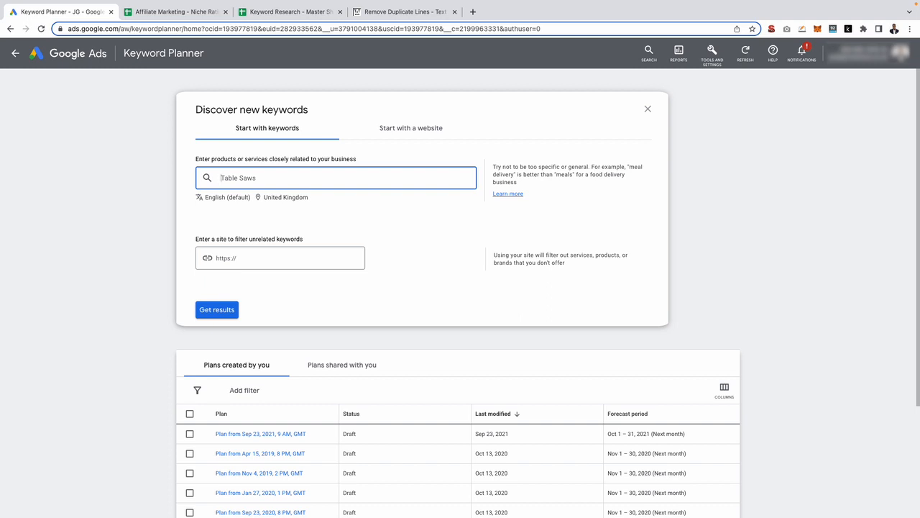
{"action": "left_click_drag", "start_coordinate": [246, 179], "coordinate": [213, 179]}
{"action": "key", "text": "BackSpace"}
{"action": "type", "text": "best"}
- Replace the targeted location with the United States country and get the keyword results
{"action": "left_click", "coordinate": [273, 204]}
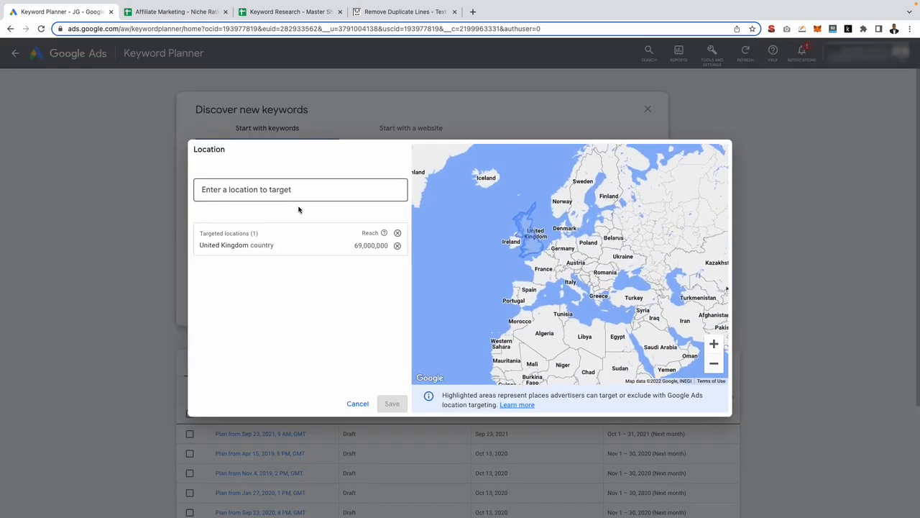
{"action": "left_click", "coordinate": [398, 246]}
{"action": "left_click", "coordinate": [301, 191]}
{"action": "type", "text": "united states"}
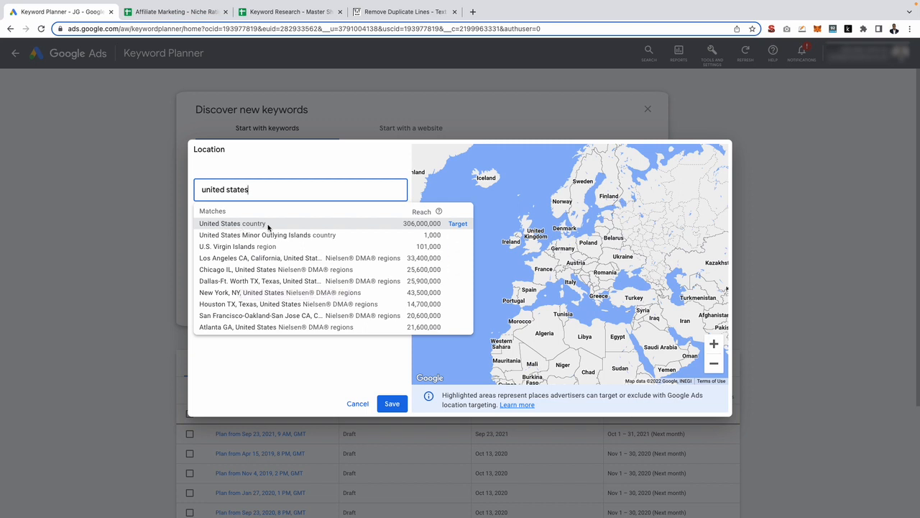
{"action": "left_click", "coordinate": [458, 225]}
{"action": "left_click", "coordinate": [381, 405]}
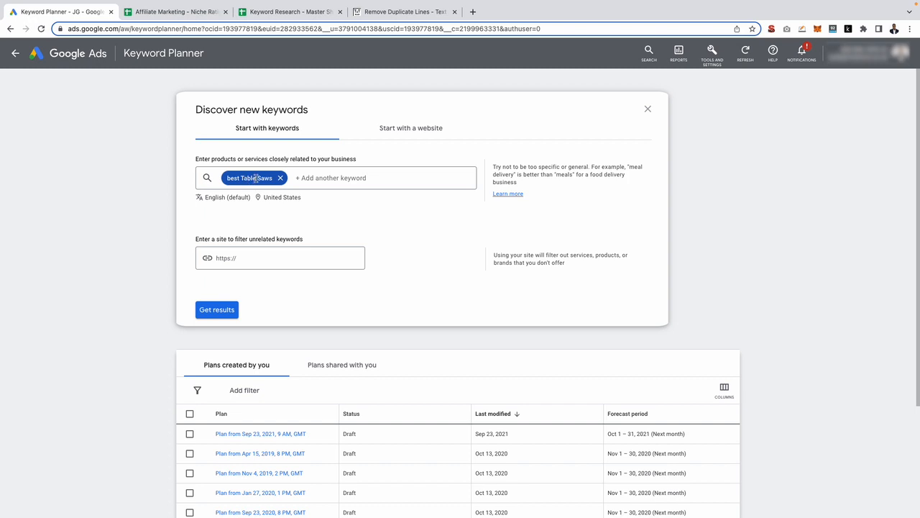
{"action": "left_click", "coordinate": [204, 309]}
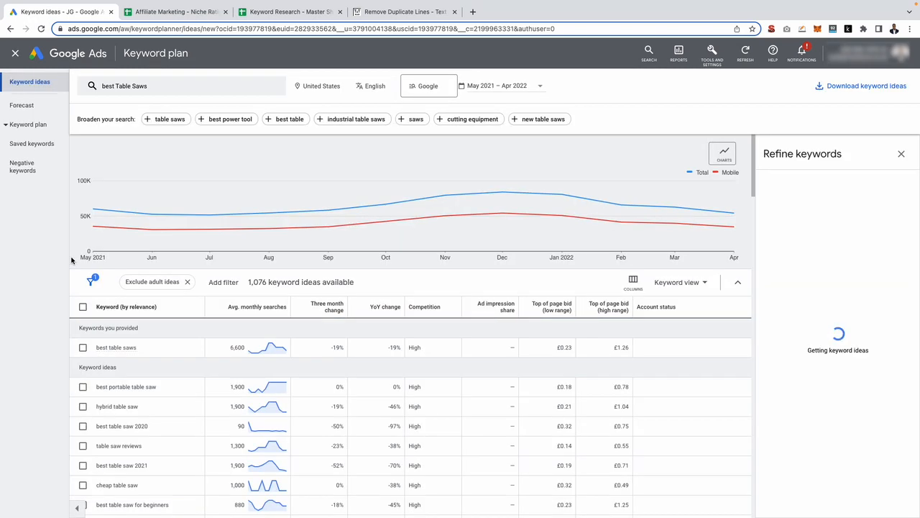
- Examine the average monthly searches and competition level of the keyword ideas, including "best table saw for beginners"
{"action": "scroll", "coordinate": [425, 287], "scroll_direction": "down", "scroll_amount": 3}
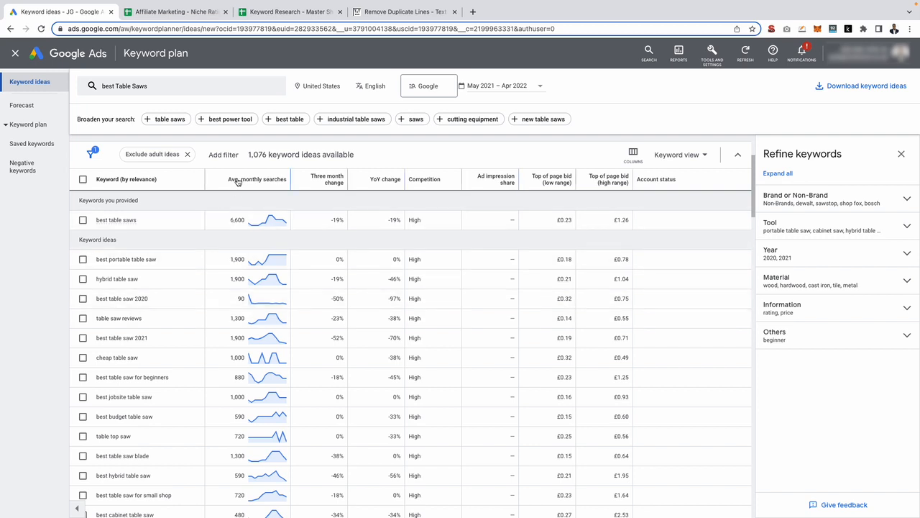
{"action": "mouse_move", "coordinate": [239, 181]}
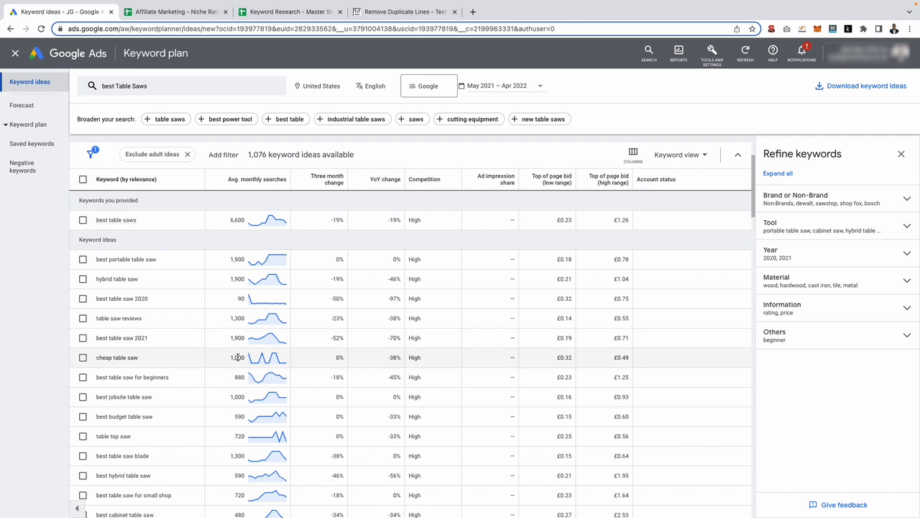
{"action": "mouse_move", "coordinate": [286, 296]}
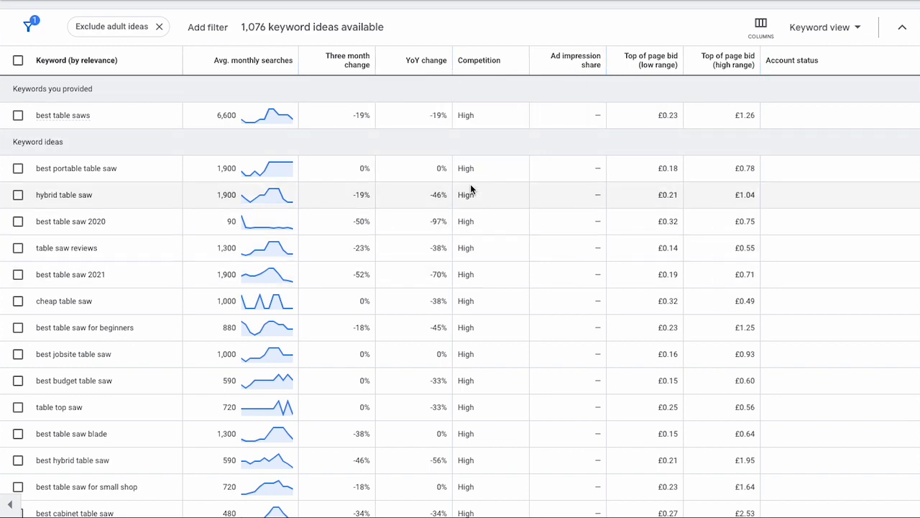
{"action": "scroll", "coordinate": [472, 189], "scroll_direction": "down", "scroll_amount": 2}
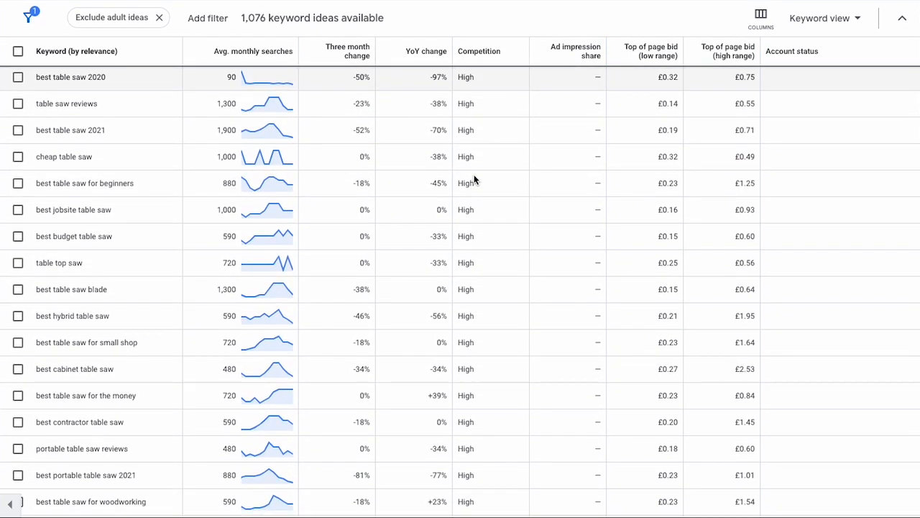
{"action": "double_click", "coordinate": [468, 182]}
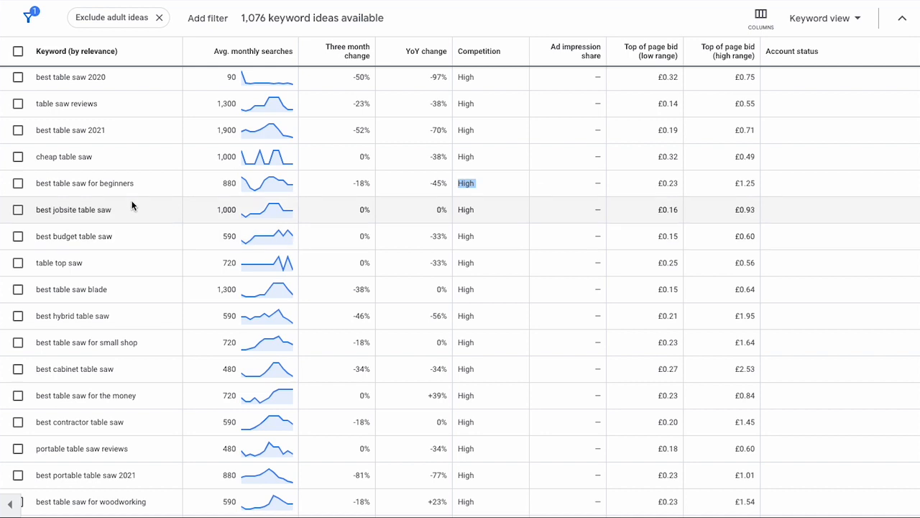
{"action": "triple_click", "coordinate": [115, 181]}
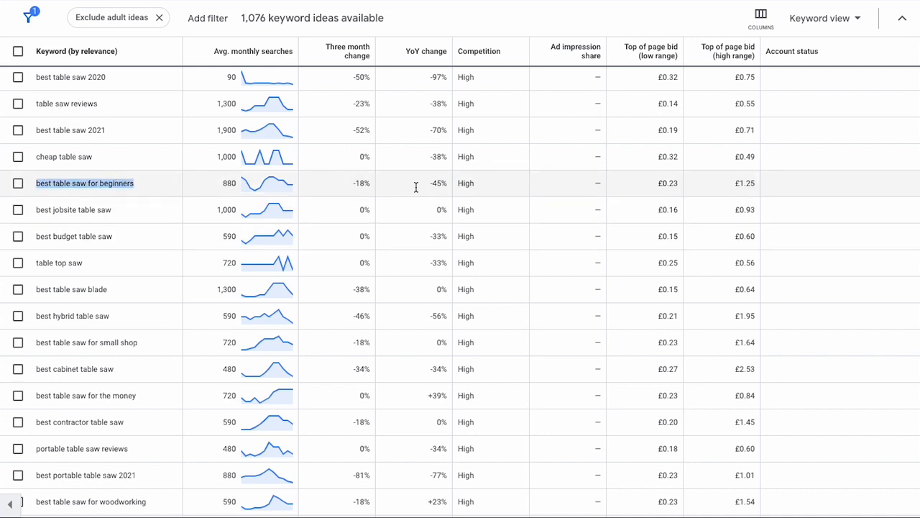
{"action": "double_click", "coordinate": [461, 182]}
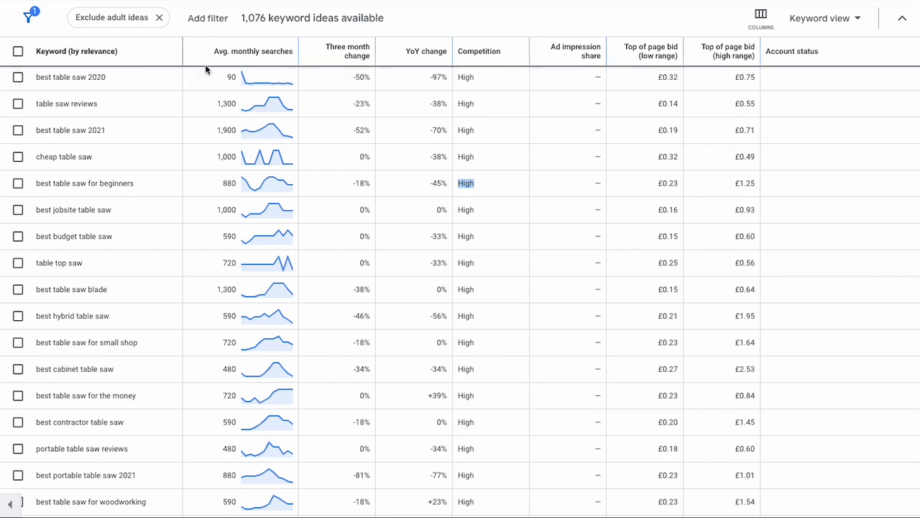
- Read through the keyword ideas from "best portable table saw" downwards for possible article topics
{"action": "scroll", "coordinate": [80, 260], "scroll_direction": "up", "scroll_amount": 3}
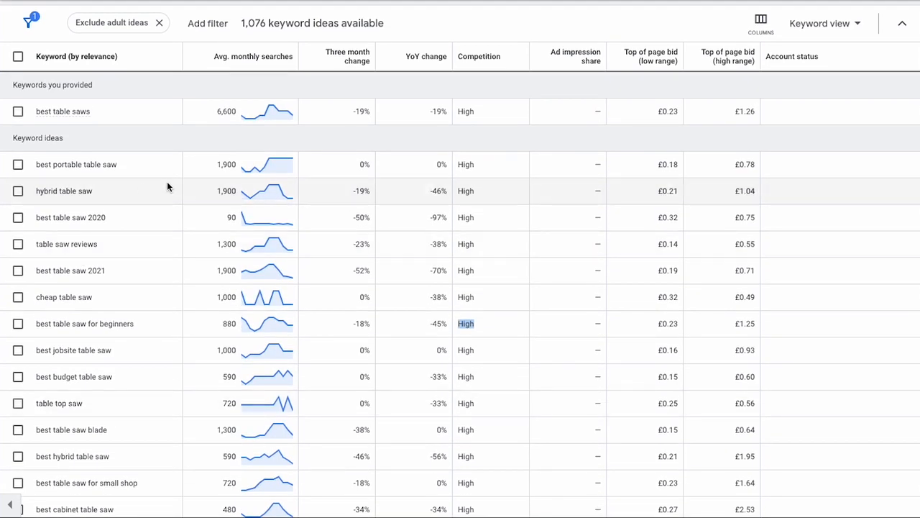
{"action": "triple_click", "coordinate": [79, 164]}
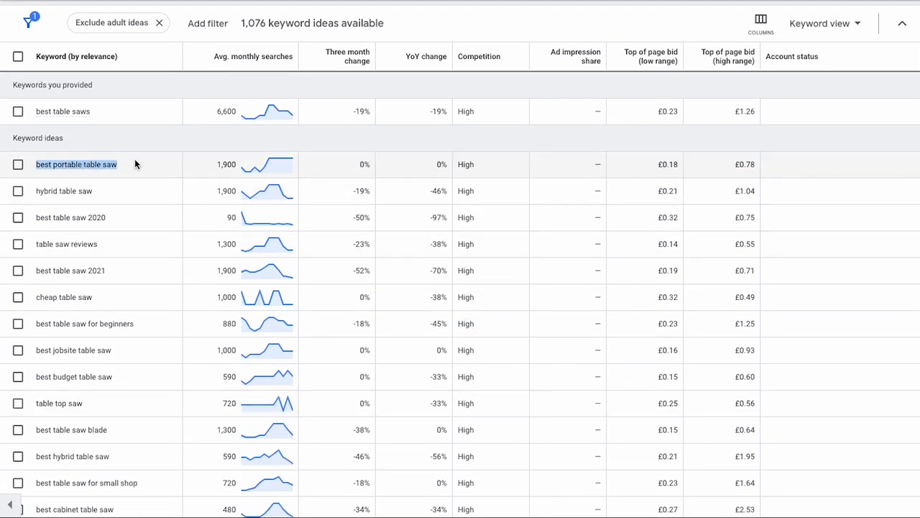
{"action": "triple_click", "coordinate": [85, 190]}
{"action": "left_click", "coordinate": [118, 191]}
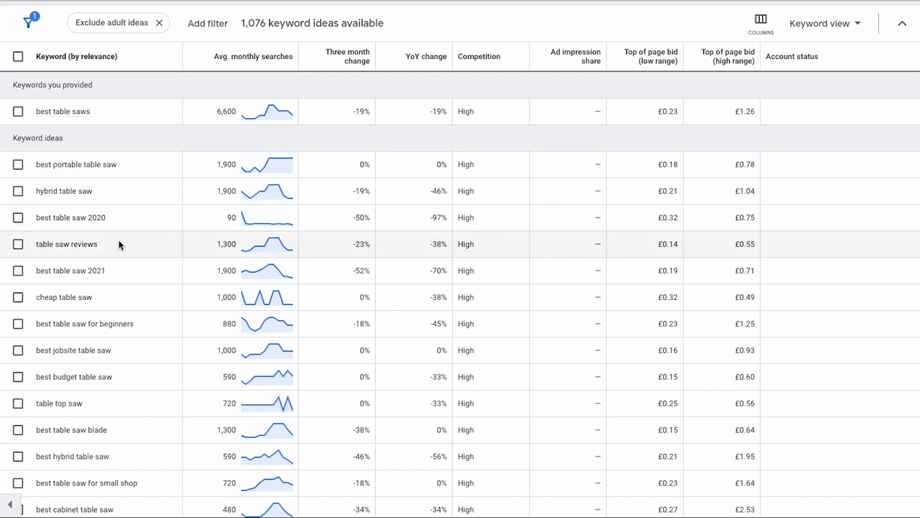
{"action": "scroll", "coordinate": [120, 246], "scroll_direction": "down", "scroll_amount": 1}
{"action": "scroll", "coordinate": [107, 332], "scroll_direction": "down", "scroll_amount": 1}
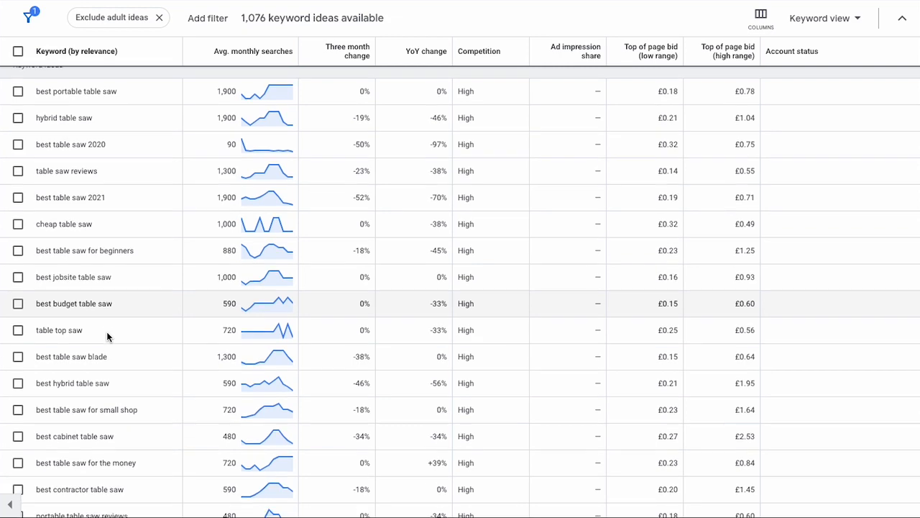
{"action": "scroll", "coordinate": [127, 311], "scroll_direction": "down", "scroll_amount": 1}
{"action": "scroll", "coordinate": [126, 310], "scroll_direction": "down", "scroll_amount": 1}
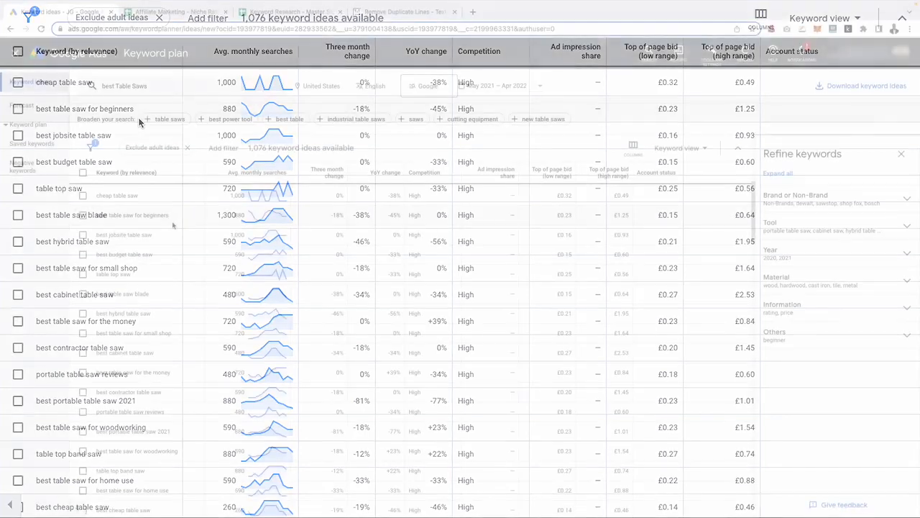
- Refine the keyword ideas by Tool, including only hybrid table saw, and review the filtered keywords
{"action": "left_click", "coordinate": [794, 224]}
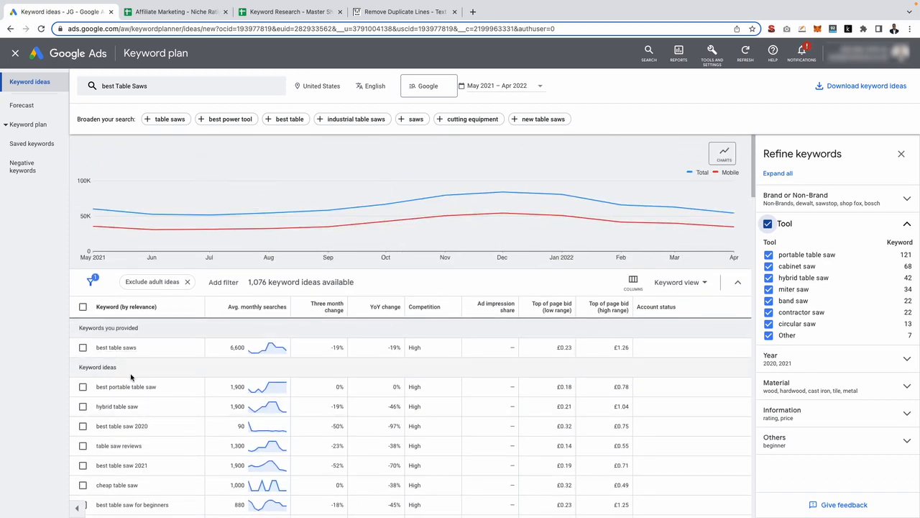
{"action": "scroll", "coordinate": [129, 378], "scroll_direction": "down", "scroll_amount": 3}
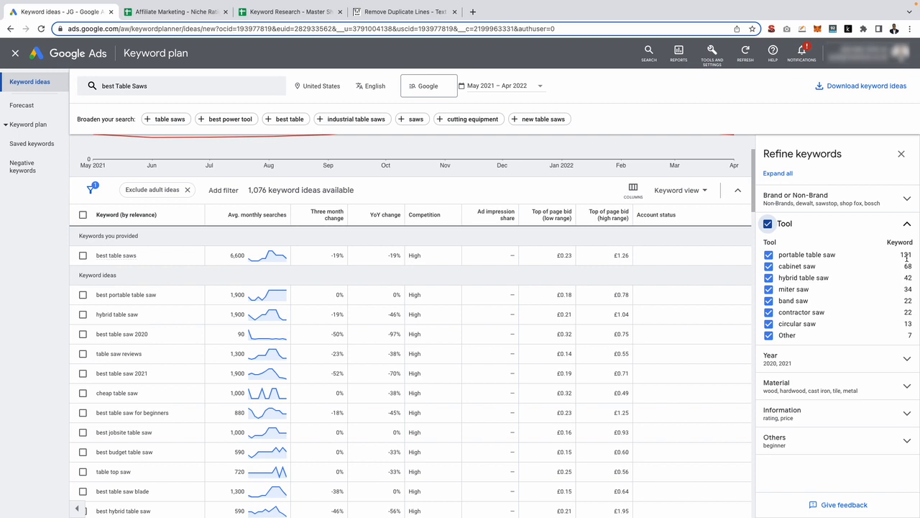
{"action": "mouse_move", "coordinate": [907, 258]}
{"action": "left_click", "coordinate": [767, 224]}
{"action": "left_click", "coordinate": [768, 278]}
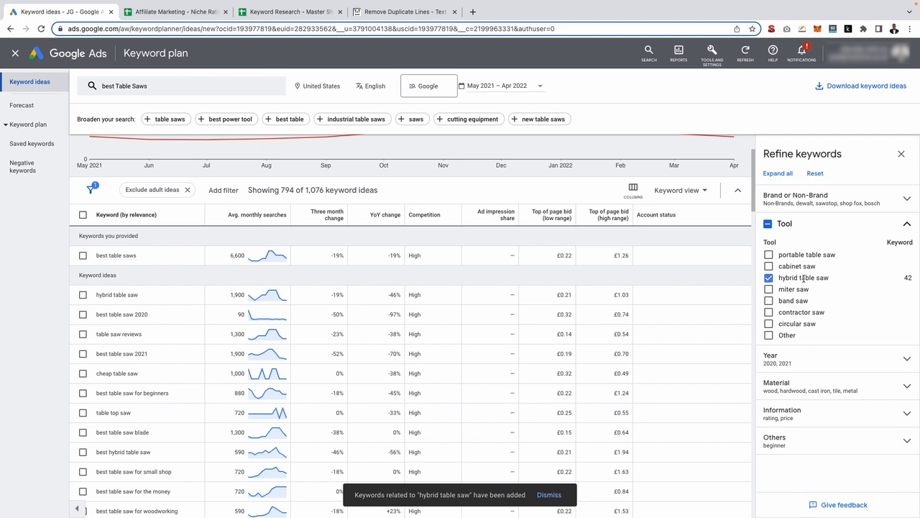
{"action": "triple_click", "coordinate": [126, 295]}
{"action": "scroll", "coordinate": [143, 300], "scroll_direction": "down", "scroll_amount": 1}
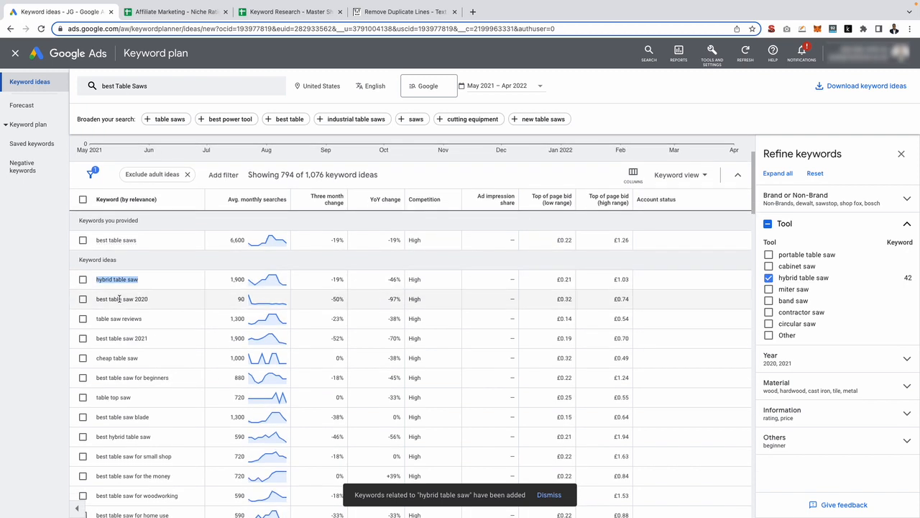
{"action": "triple_click", "coordinate": [110, 302]}
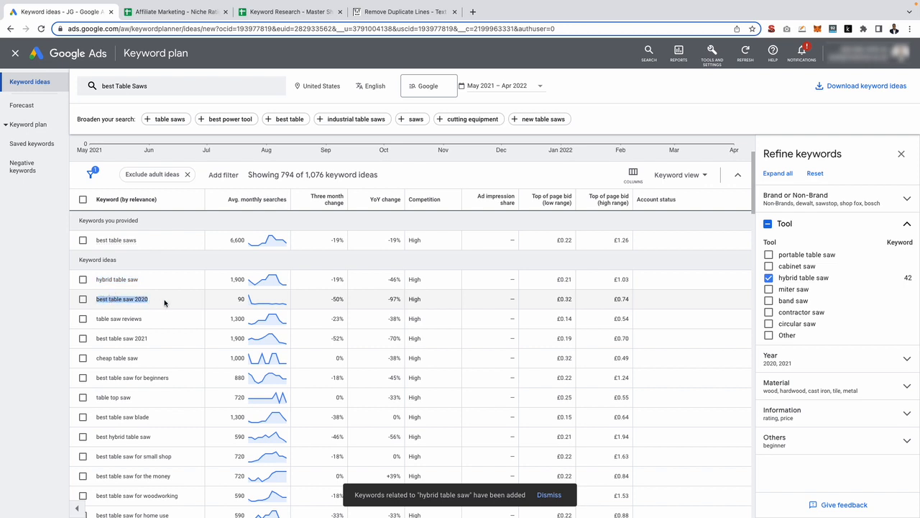
{"action": "left_click", "coordinate": [164, 303]}
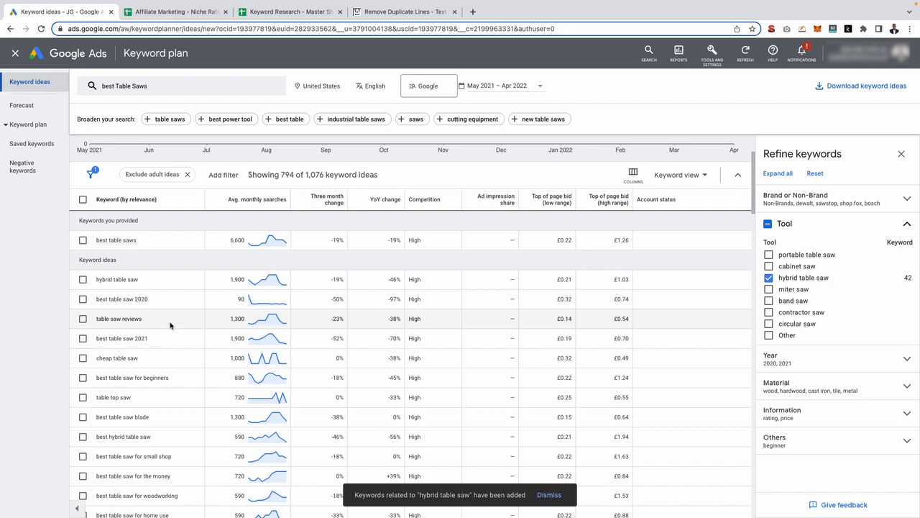
- Include all Tool keywords again and download the keyword ideas to My Drive as a Google Sheets file named "Keyword Stats 2022-05-20 at 10_26_11"
{"action": "left_click", "coordinate": [768, 225]}
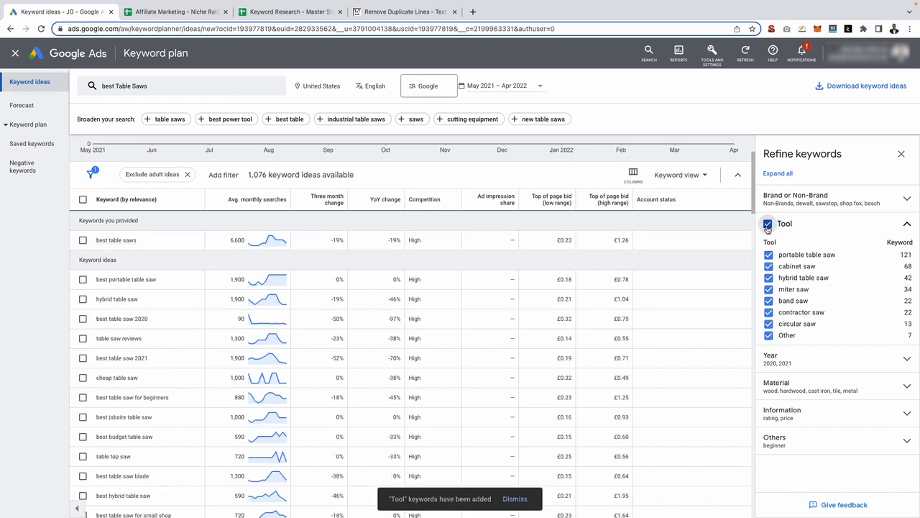
{"action": "left_click", "coordinate": [855, 85]}
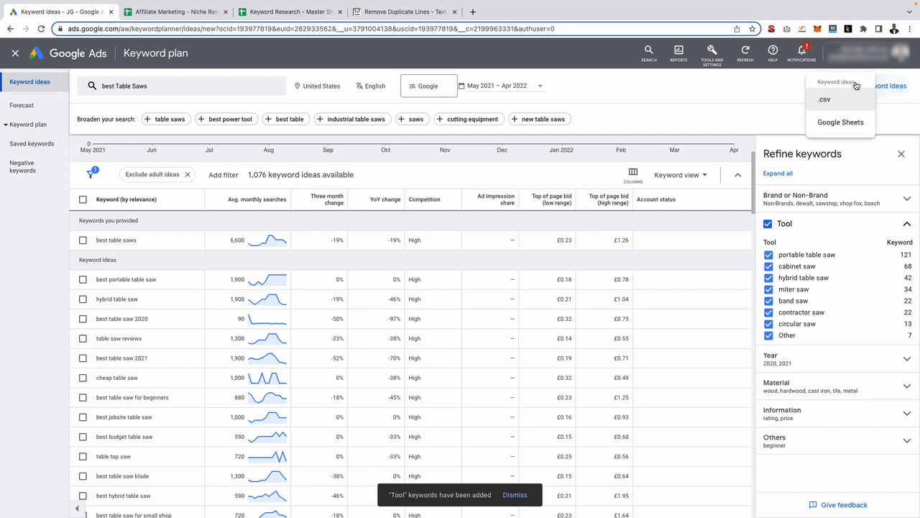
{"action": "left_click", "coordinate": [830, 123]}
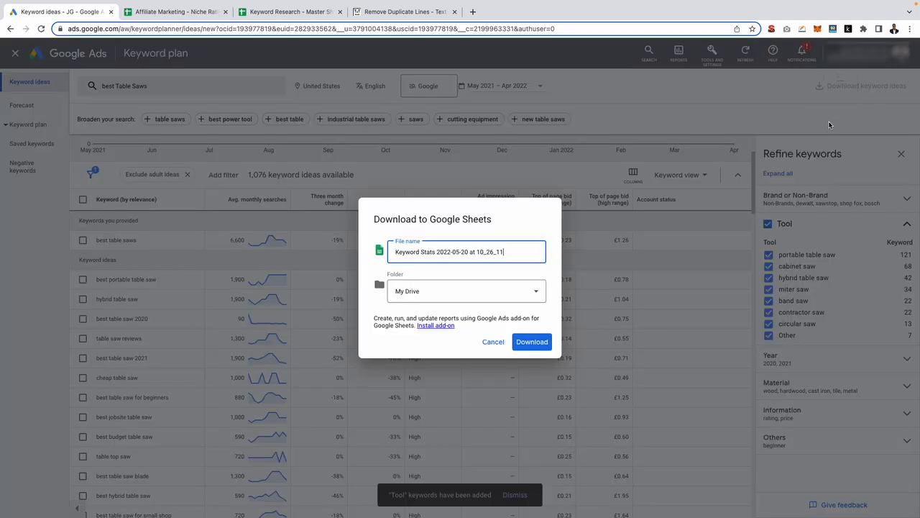
{"action": "left_click", "coordinate": [532, 341]}
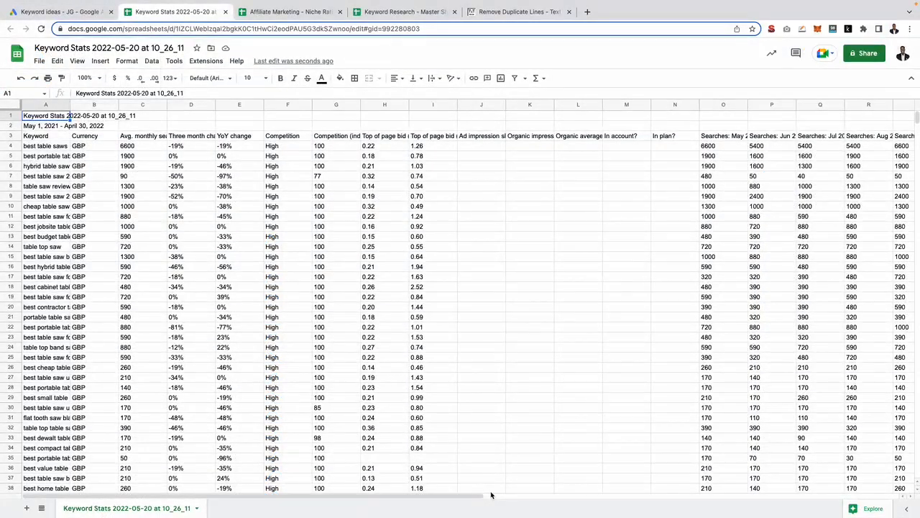
- Delete the Currency column from the downloaded keyword spreadsheet
{"action": "left_click", "coordinate": [45, 134]}
{"action": "left_click", "coordinate": [123, 127]}
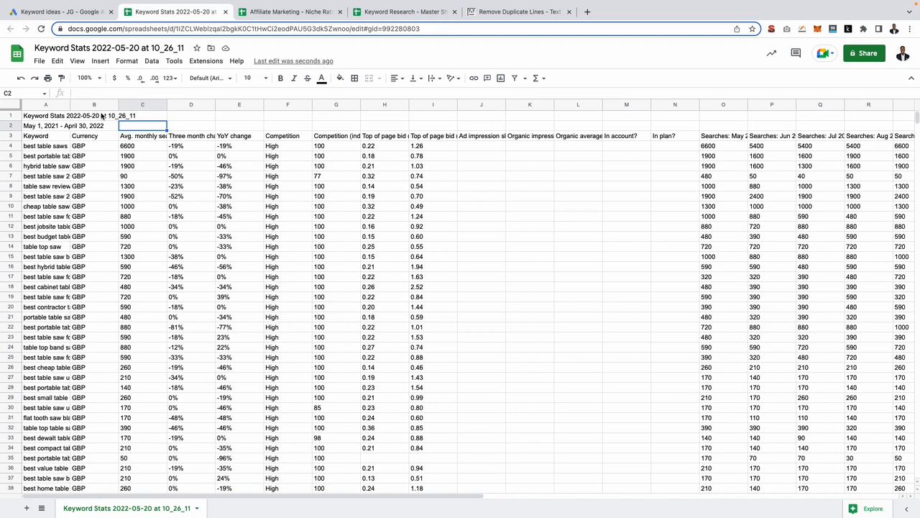
{"action": "left_click", "coordinate": [94, 108]}
{"action": "right_click", "coordinate": [94, 108]}
{"action": "left_click", "coordinate": [120, 216]}
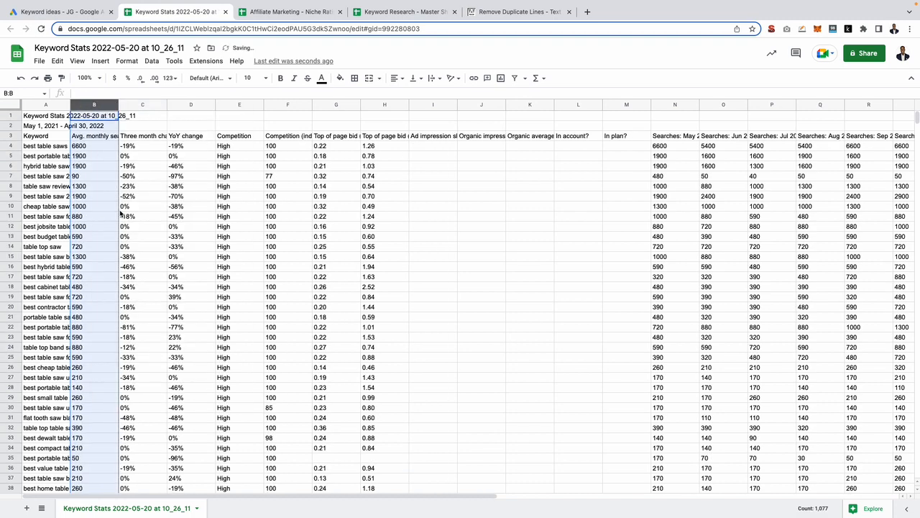
- Delete every column after Avg. monthly searches, leaving only the keywords and their search volumes
{"action": "left_click", "coordinate": [134, 105]}
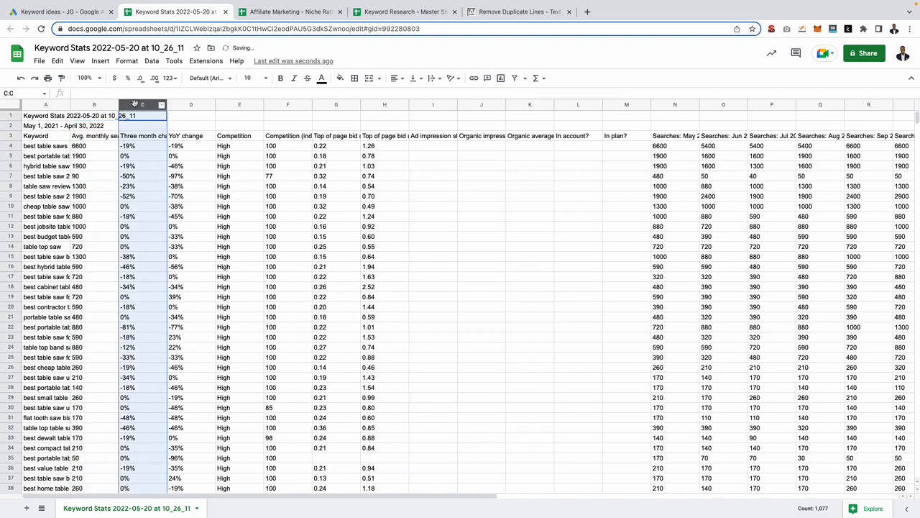
{"action": "left_click", "coordinate": [898, 105], "text": "shift"}
{"action": "right_click", "coordinate": [898, 105]}
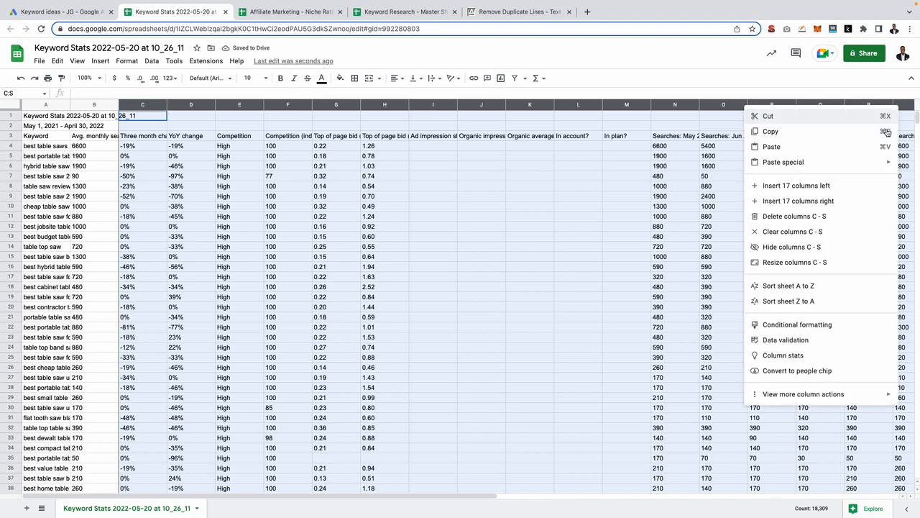
{"action": "left_click", "coordinate": [798, 217]}
{"action": "right_click", "coordinate": [818, 105]}
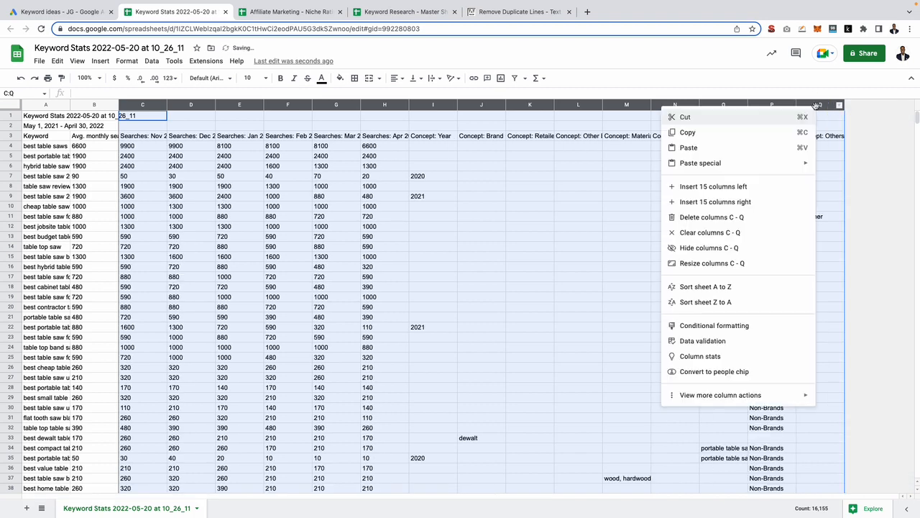
{"action": "left_click", "coordinate": [730, 217]}
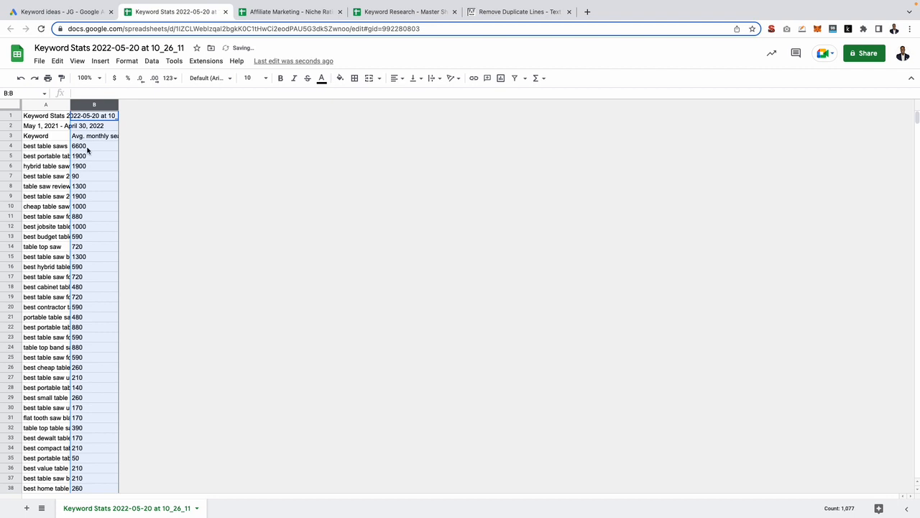
- Delete the two rows above the column headings that hold the report title and date range
{"action": "left_click", "coordinate": [11, 116]}
{"action": "left_click_drag", "start_coordinate": [17, 117], "coordinate": [14, 124]}
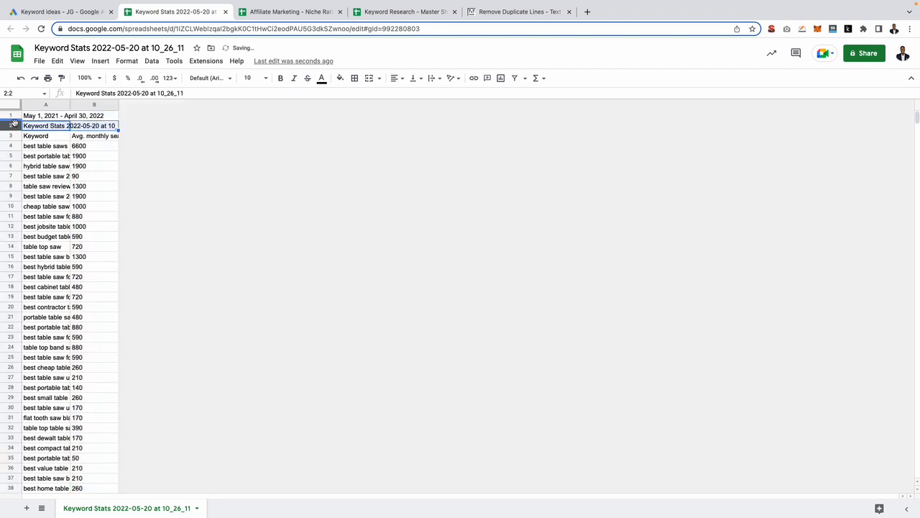
{"action": "left_click", "coordinate": [11, 116], "text": "shift"}
{"action": "right_click", "coordinate": [11, 117]}
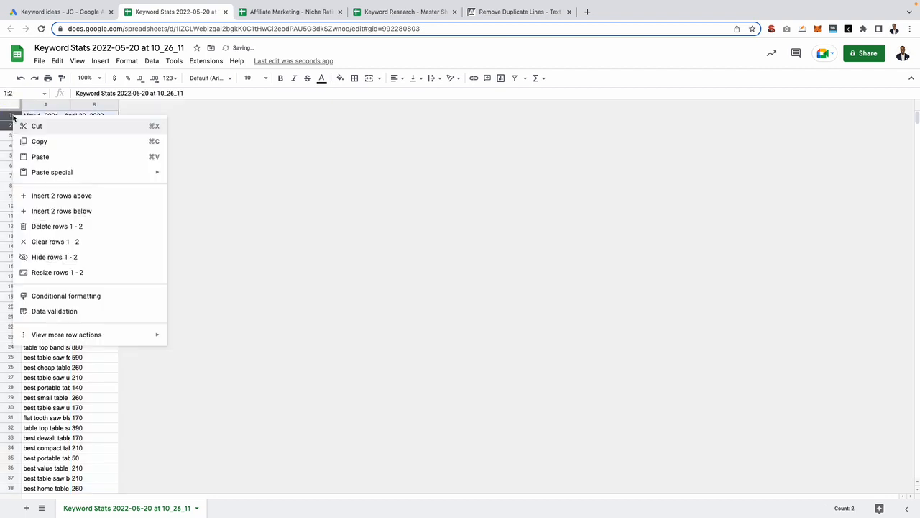
{"action": "left_click", "coordinate": [41, 226]}
- Widen both columns to fit their contents and make the Keyword and Avg. monthly searches headings bold
{"action": "left_click_drag", "start_coordinate": [69, 105], "coordinate": [308, 105]}
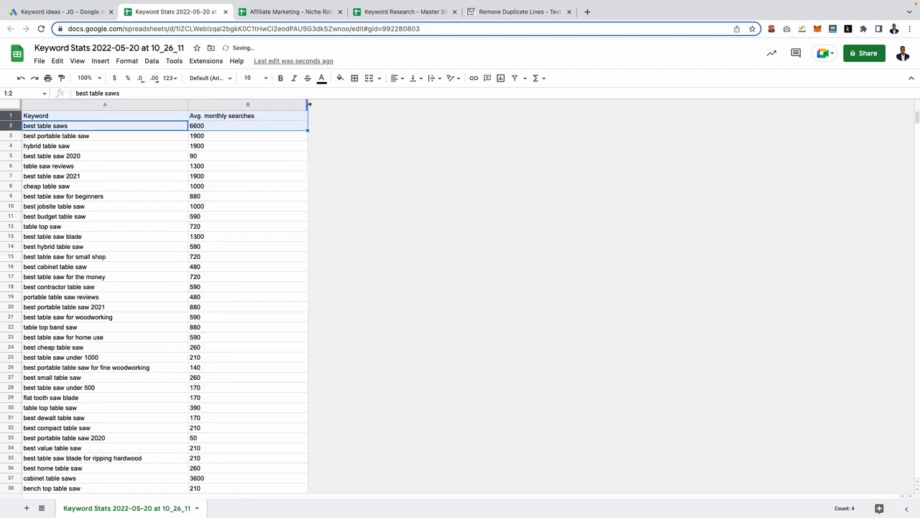
{"action": "left_click", "coordinate": [253, 165]}
{"action": "left_click", "coordinate": [215, 117]}
{"action": "left_click", "coordinate": [151, 122], "text": "shift"}
{"action": "key", "text": "ctrl+b"}
{"action": "key", "text": "super+equal"}
{"action": "key", "text": "super+equal"}
{"action": "key", "text": "super+equal"}
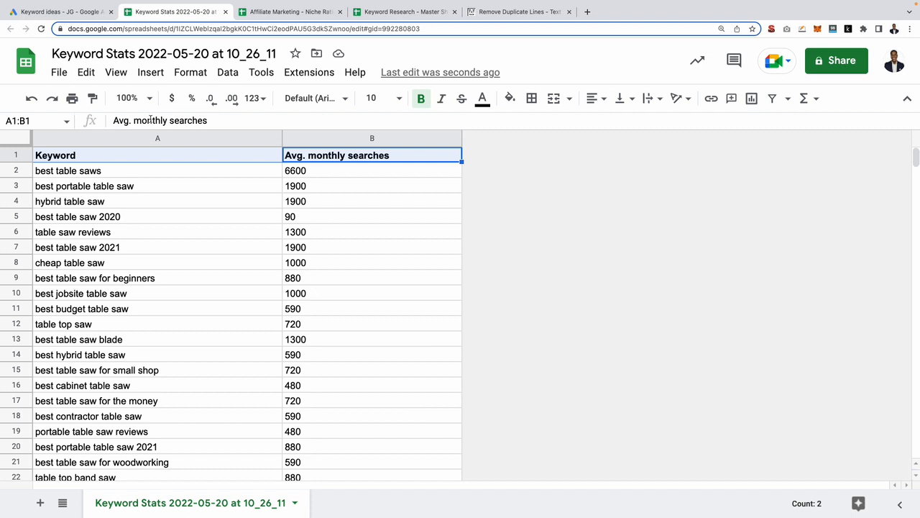
- Copy the entire Keyword Stats sheet and paste it into the list box on dedupelist.com
{"action": "left_click", "coordinate": [391, 11]}
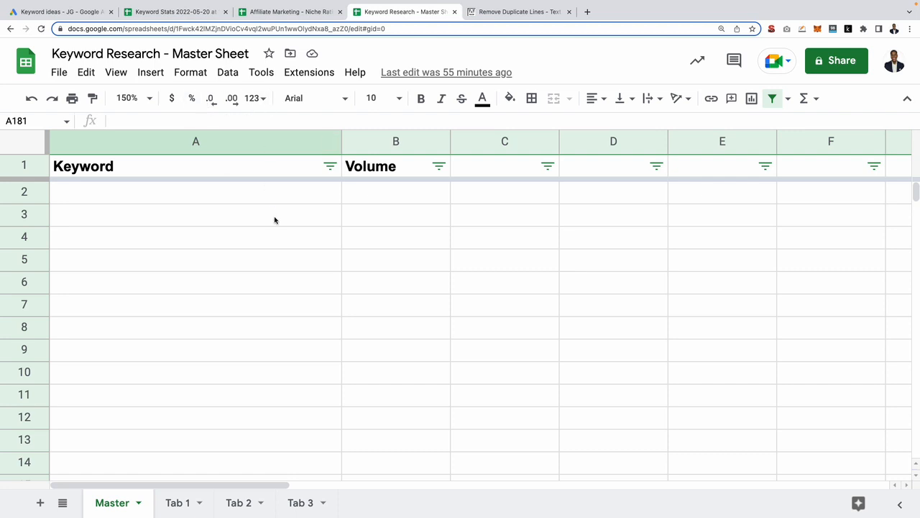
{"action": "left_click", "coordinate": [184, 20]}
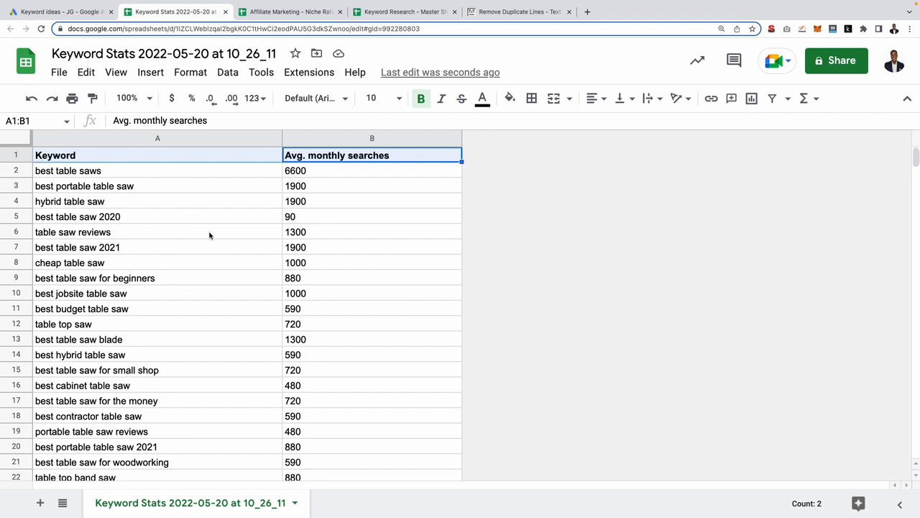
{"action": "left_click", "coordinate": [23, 136]}
{"action": "key", "text": "ctrl+c"}
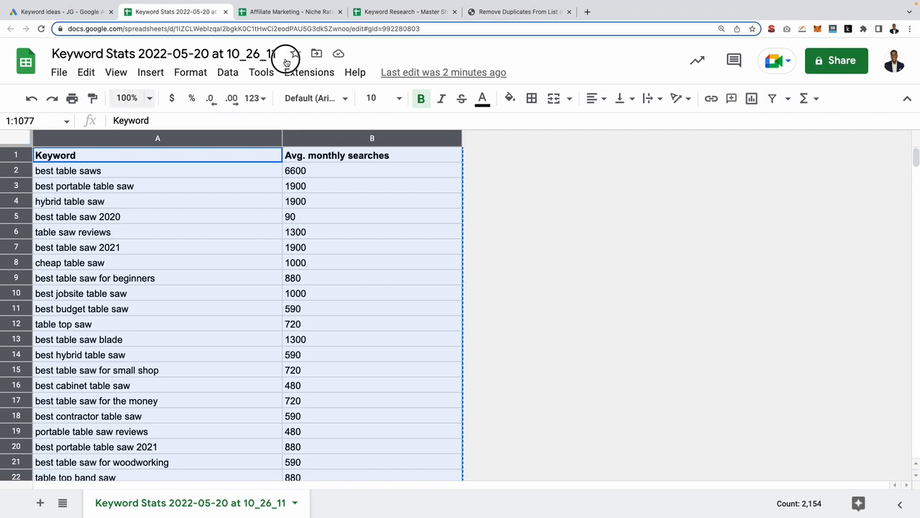
{"action": "left_click", "coordinate": [519, 12]}
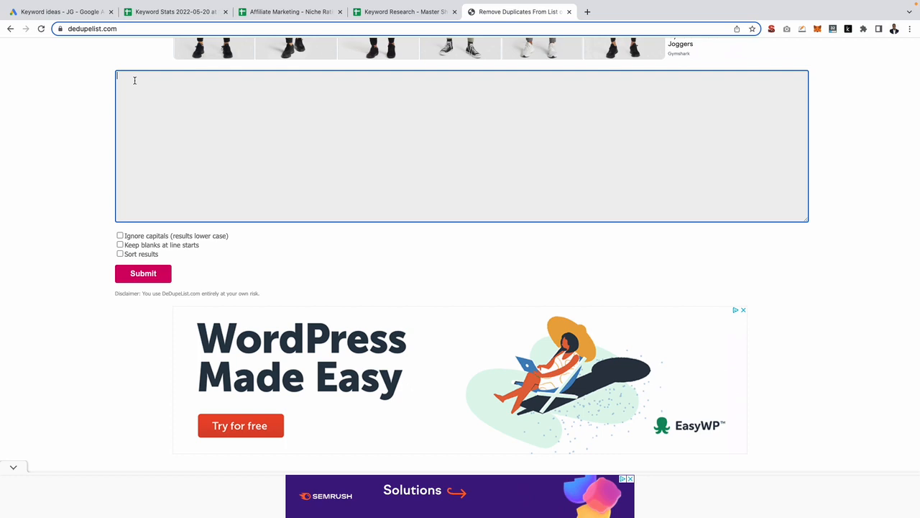
{"action": "key", "text": "ctrl+v"}
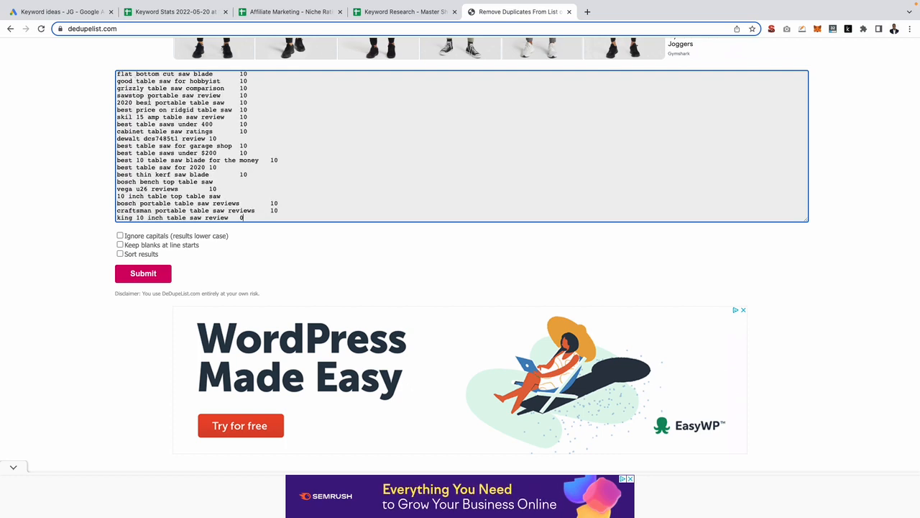
- Run the duplicate removal on the pasted keyword list and check how many lines were removed
{"action": "scroll", "coordinate": [149, 101], "scroll_direction": "up", "scroll_amount": 10}
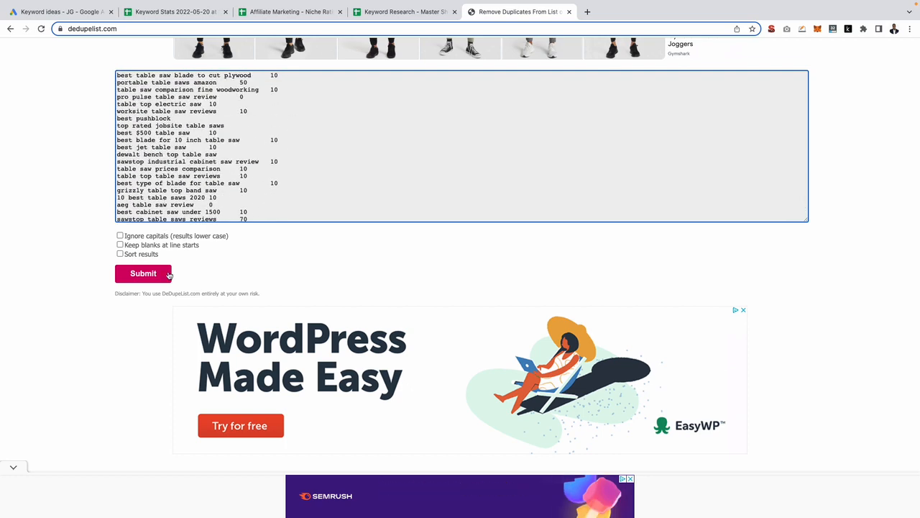
{"action": "left_click", "coordinate": [168, 273]}
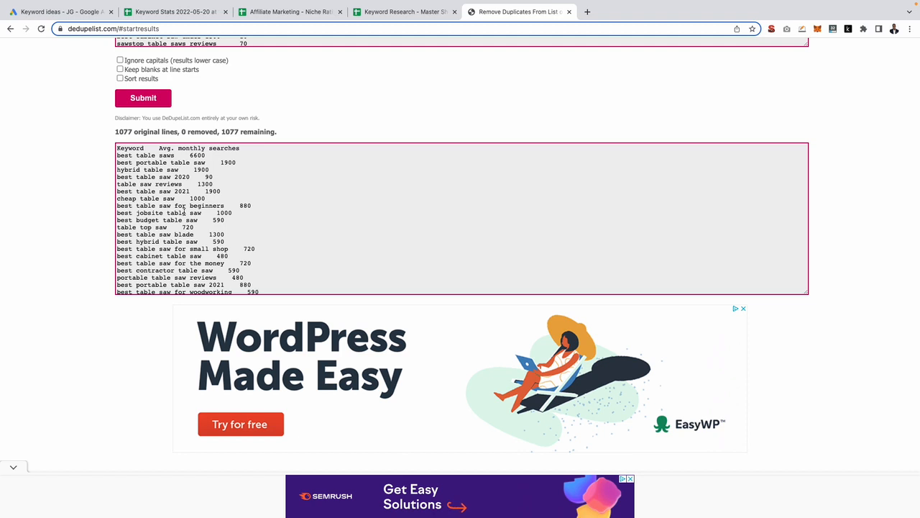
{"action": "scroll", "coordinate": [176, 206], "scroll_direction": "up", "scroll_amount": 1}
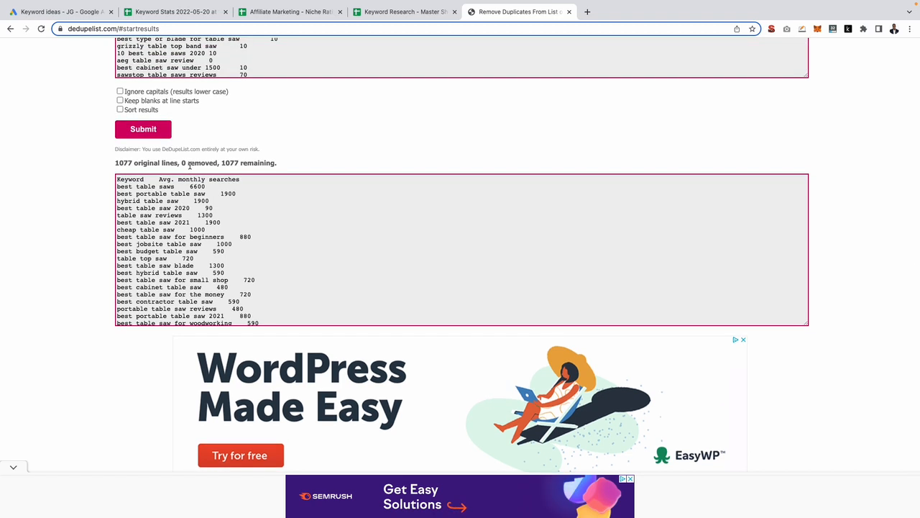
{"action": "left_click_drag", "start_coordinate": [182, 163], "coordinate": [223, 159]}
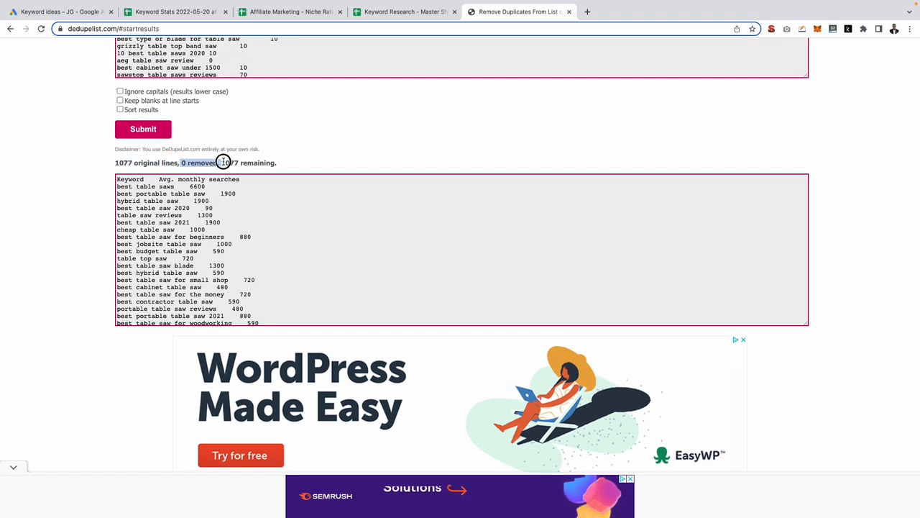
- Copy all Keyword Stats data into the Master tab of the "Keyword Research - Master Sheet" spreadsheet, starting at cell A2
{"action": "key", "text": "ctrl+shift+Tab"}
{"action": "left_click", "coordinate": [148, 12]}
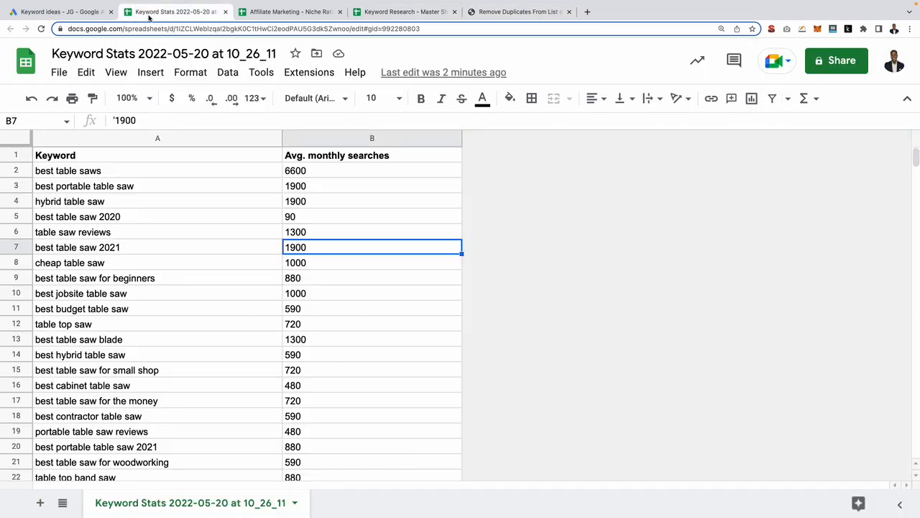
{"action": "left_click", "coordinate": [27, 139]}
{"action": "key", "text": "ctrl+c"}
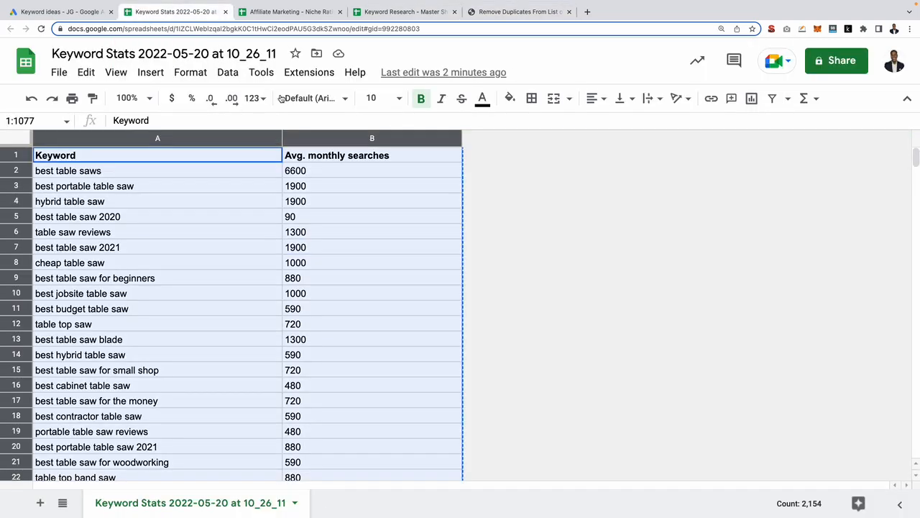
{"action": "left_click", "coordinate": [359, 12]}
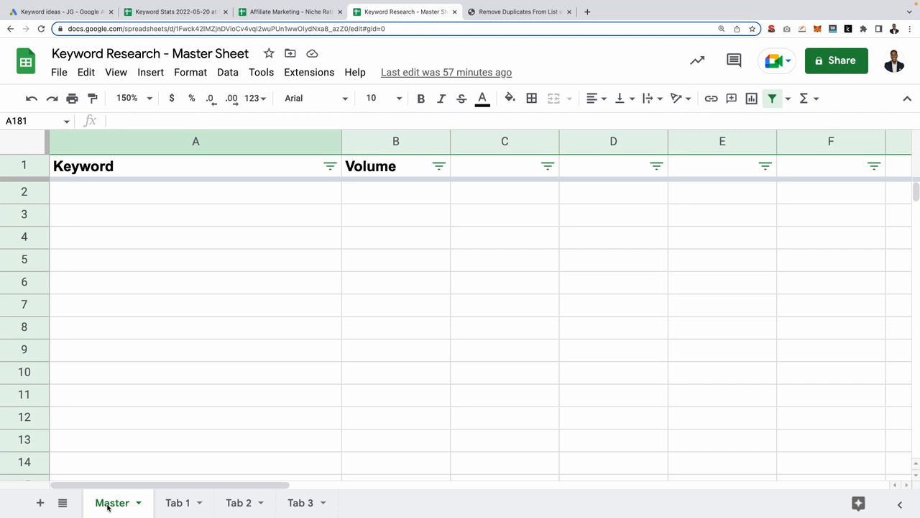
{"action": "left_click", "coordinate": [100, 193]}
{"action": "key", "text": "ctrl+v"}
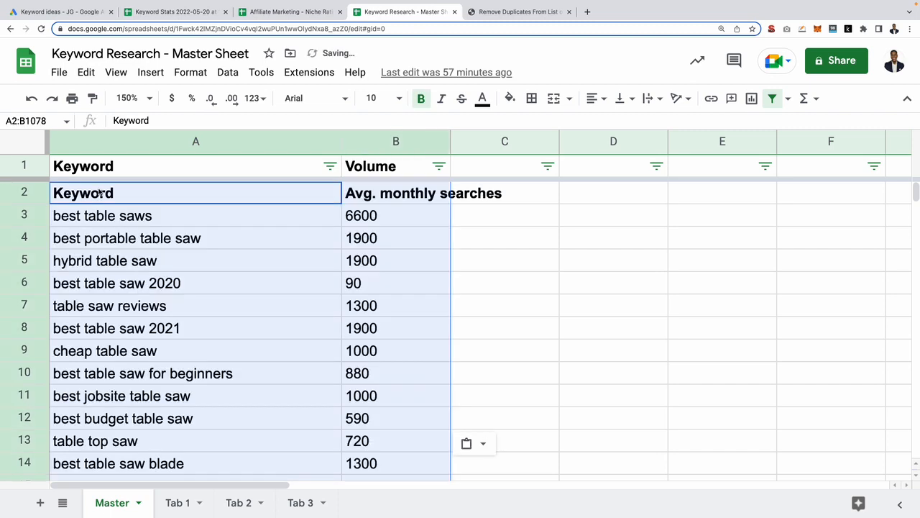
- Delete the duplicate heading row 2 from the Master tab
{"action": "left_click", "coordinate": [347, 224]}
{"action": "left_click", "coordinate": [42, 199]}
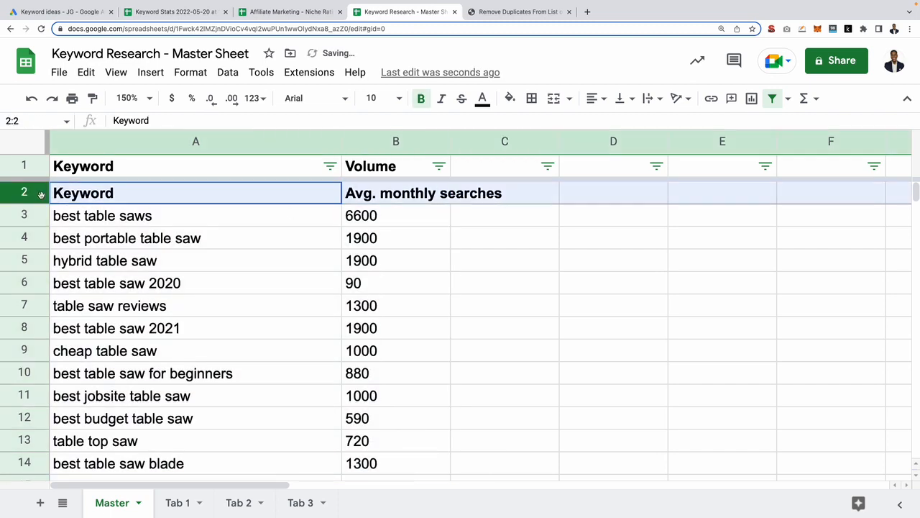
{"action": "right_click", "coordinate": [42, 199]}
{"action": "left_click", "coordinate": [92, 338]}
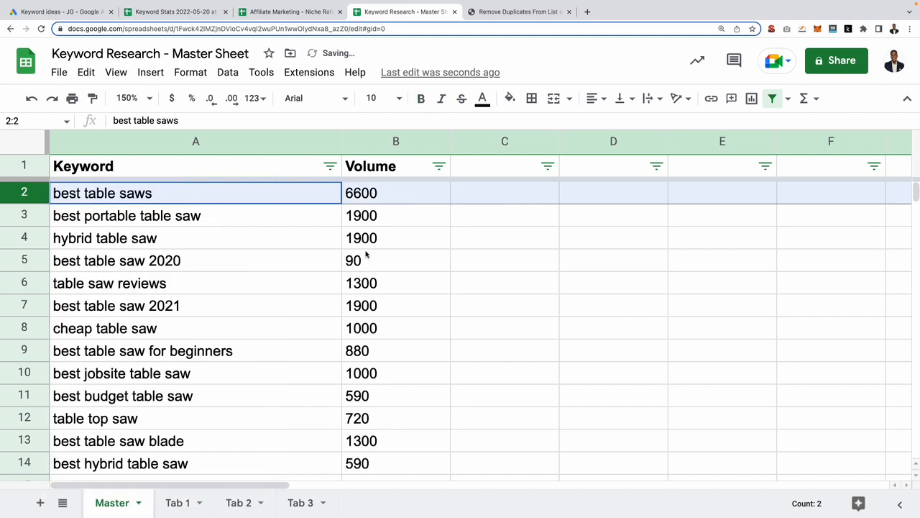
{"action": "left_click", "coordinate": [372, 258]}
{"action": "key", "text": "ctrl+minus"}
{"action": "key", "text": "ctrl+minus"}
{"action": "key", "text": "ctrl+minus"}
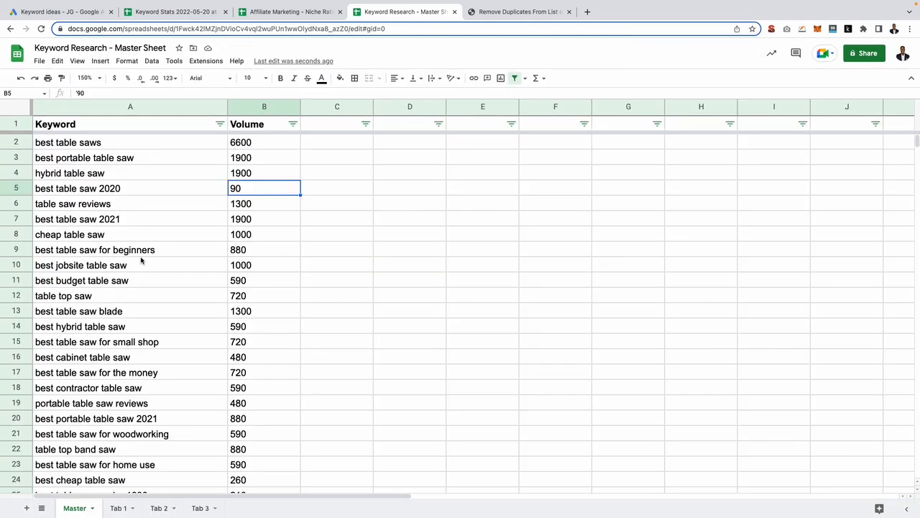
- Return to Google Keyword Planner and open Discover new keywords with a website as the starting point
{"action": "left_click", "coordinate": [72, 13]}
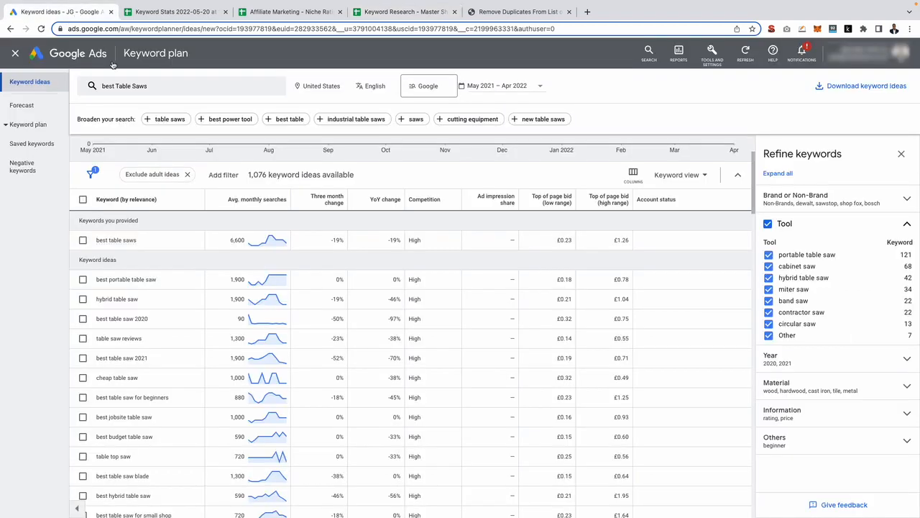
{"action": "left_click", "coordinate": [11, 29]}
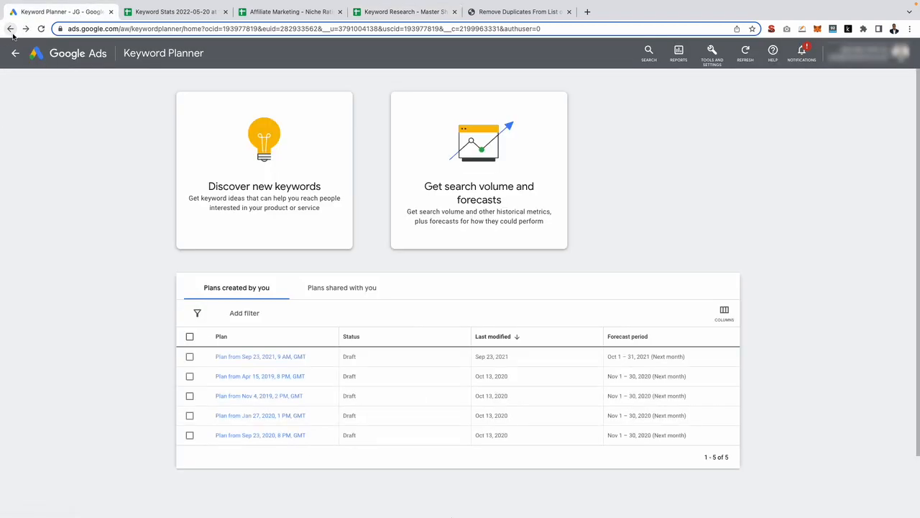
{"action": "left_click", "coordinate": [304, 186]}
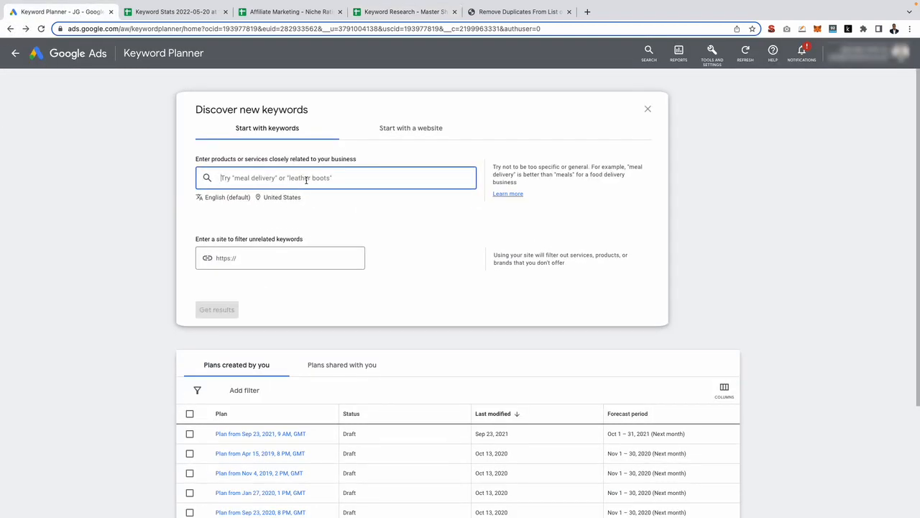
{"action": "left_click", "coordinate": [410, 129]}
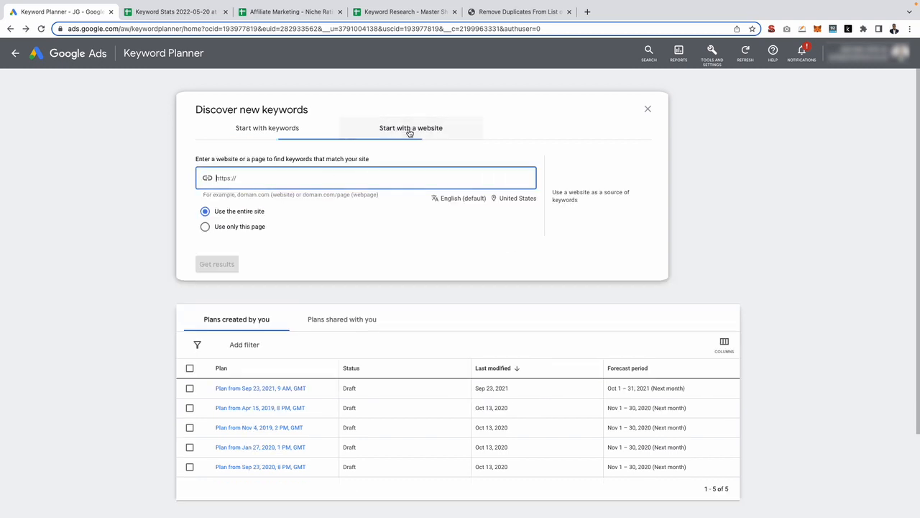
- Search Google for "best table saw" in a new browser tab
{"action": "left_click", "coordinate": [587, 12]}
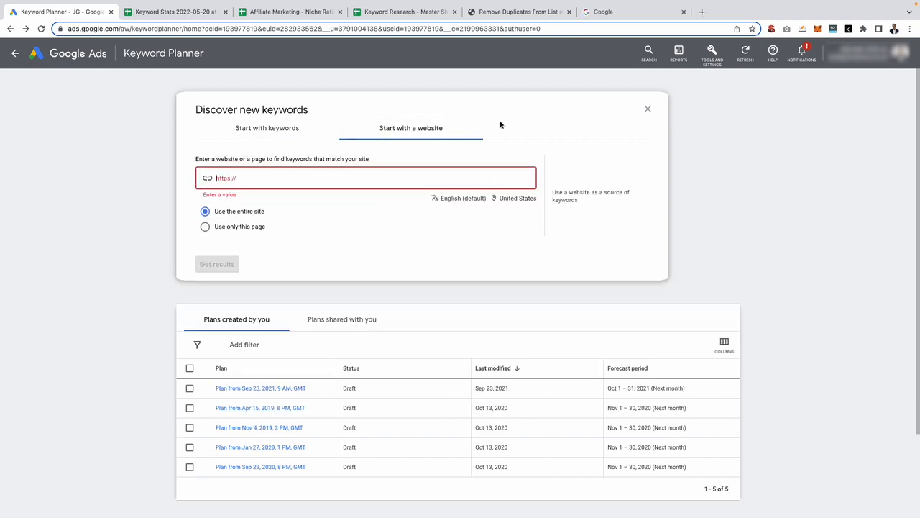
{"action": "left_click", "coordinate": [601, 13]}
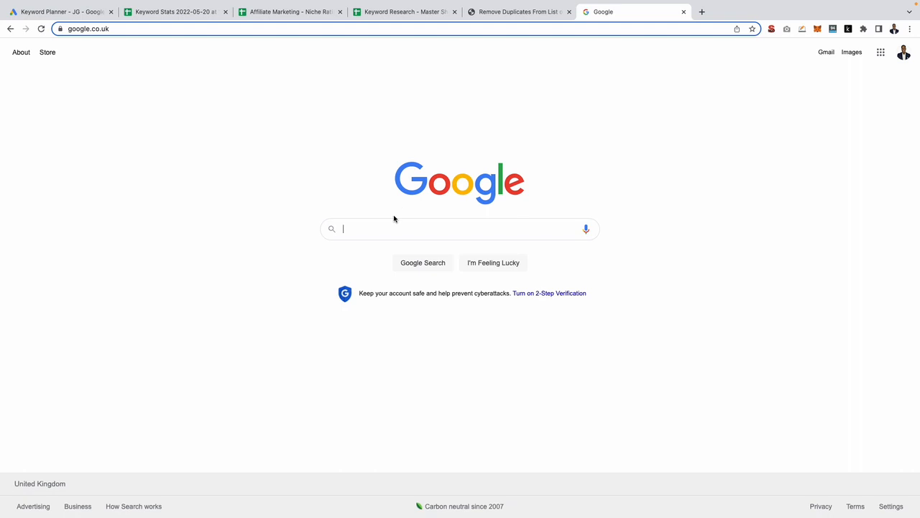
{"action": "type", "text": "best table saw"}
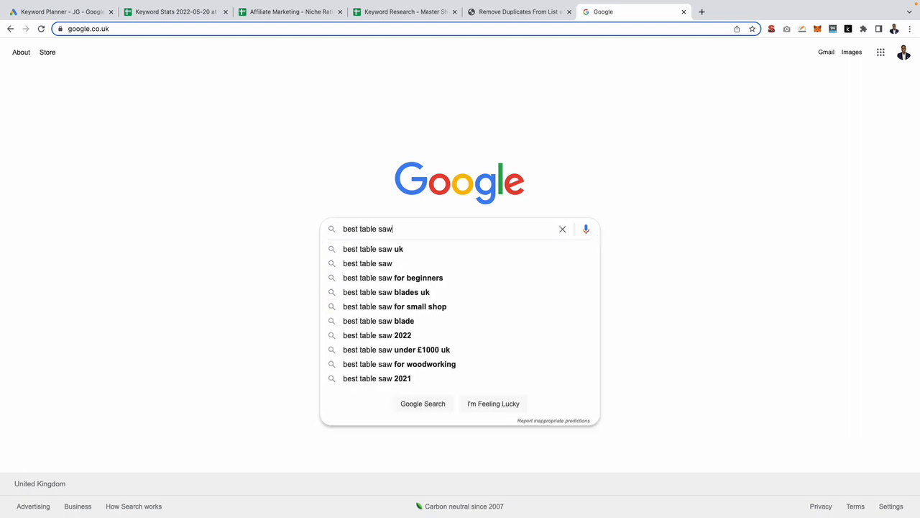
{"action": "key", "text": "Return"}
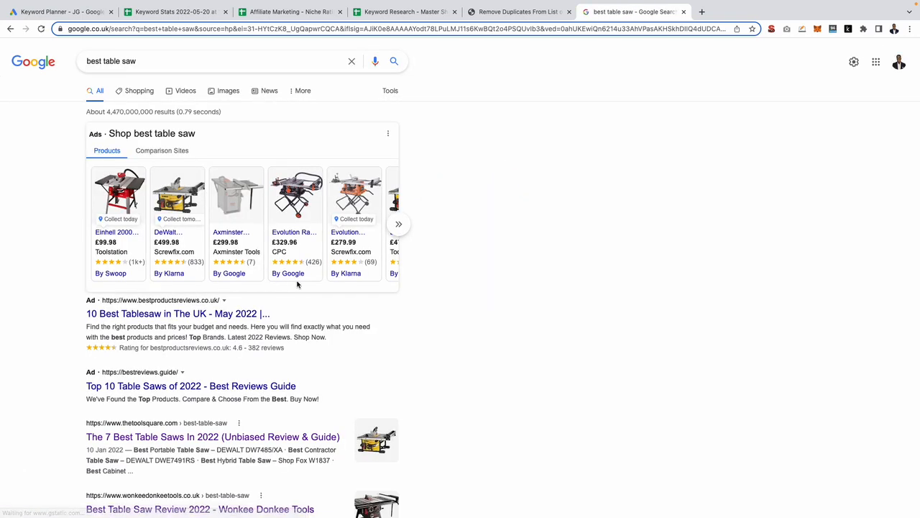
- Open The Tool Square's "The 7 Best Table Saws In 2022" result and copy its page address
{"action": "scroll", "coordinate": [297, 285], "scroll_direction": "down", "scroll_amount": 2}
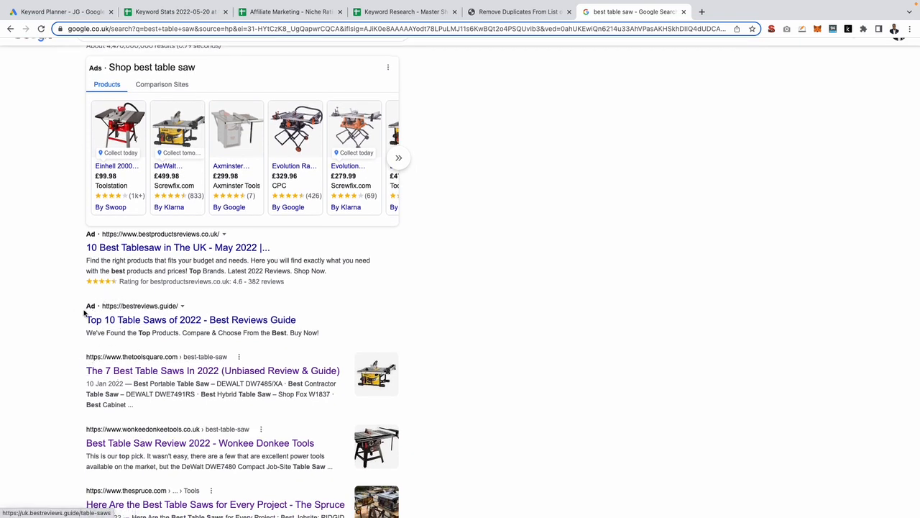
{"action": "scroll", "coordinate": [93, 312], "scroll_direction": "down", "scroll_amount": 2}
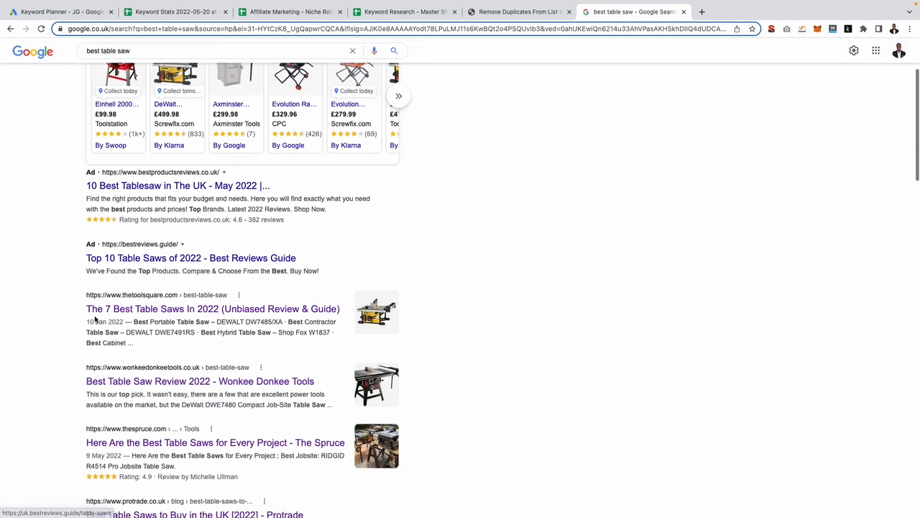
{"action": "right_click", "coordinate": [108, 302]}
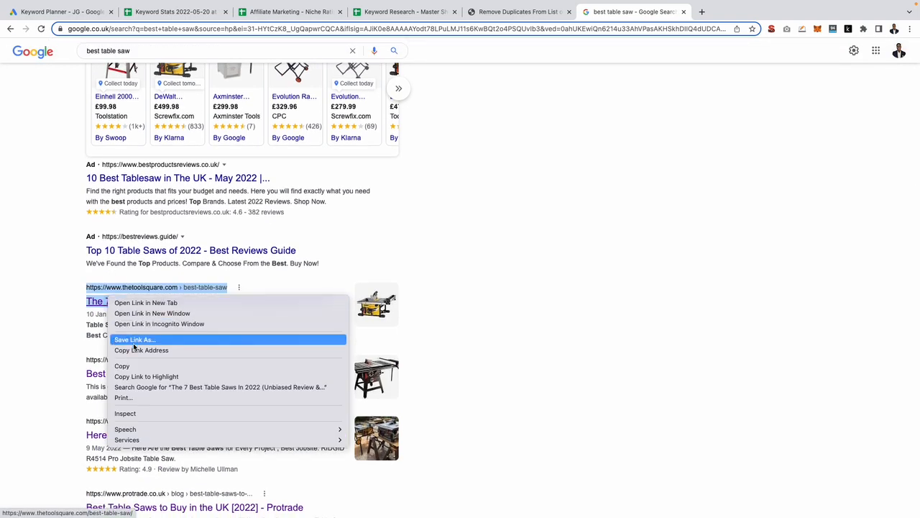
{"action": "left_click", "coordinate": [75, 329]}
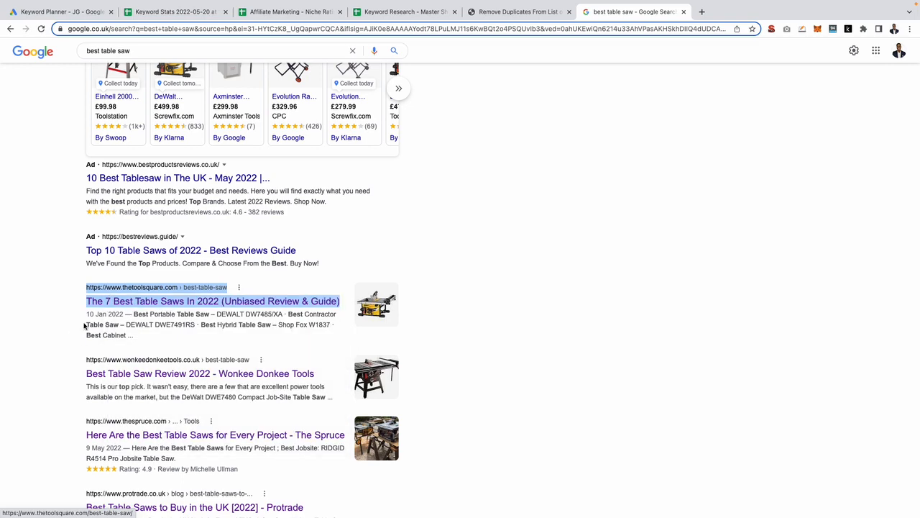
{"action": "left_click", "coordinate": [107, 303]}
{"action": "left_click", "coordinate": [135, 26]}
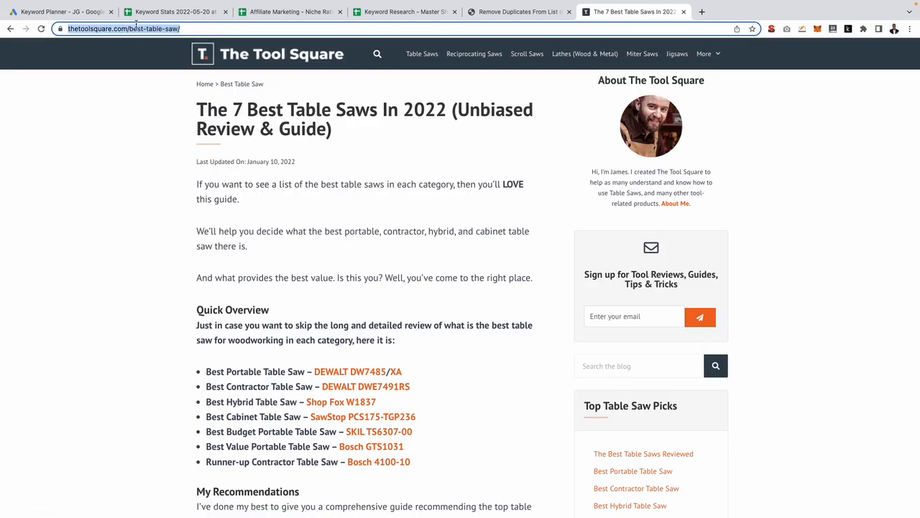
{"action": "left_click", "coordinate": [18, 12]}
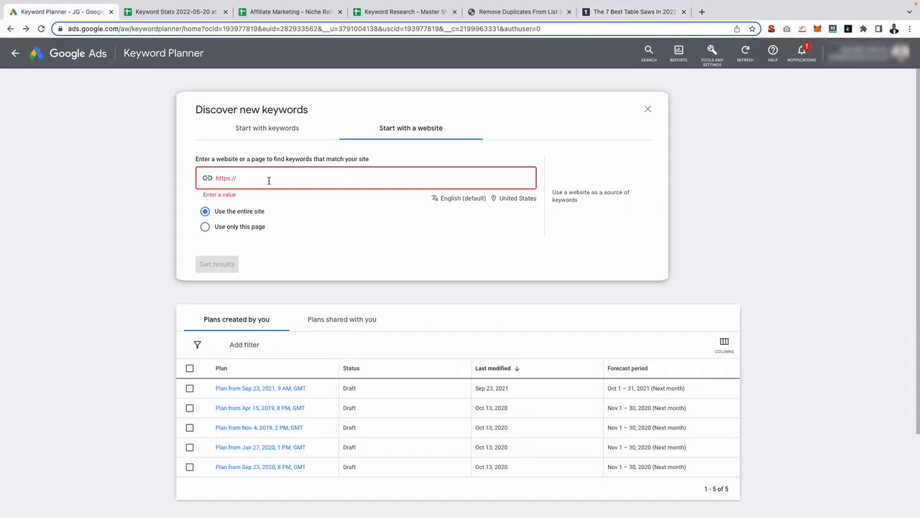
{"action": "left_click", "coordinate": [243, 179]}
{"action": "key", "text": "ctrl+v"}
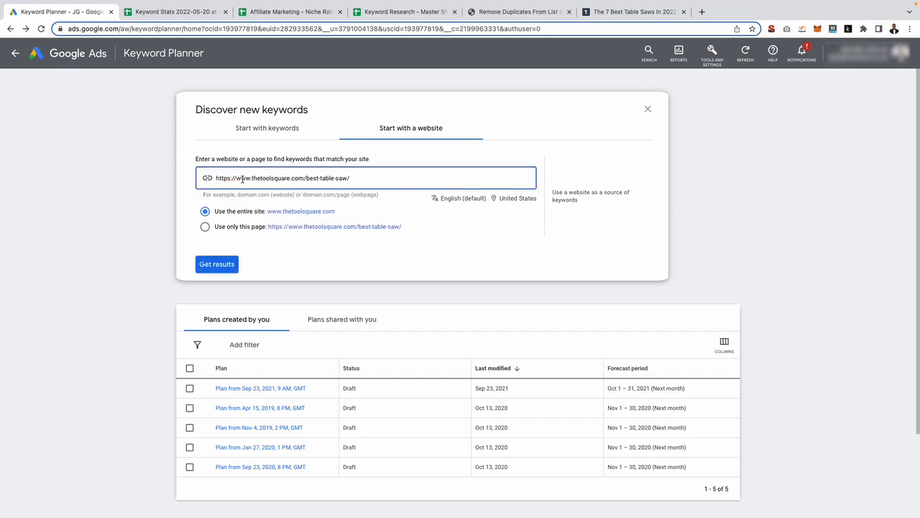
{"action": "left_click", "coordinate": [226, 228]}
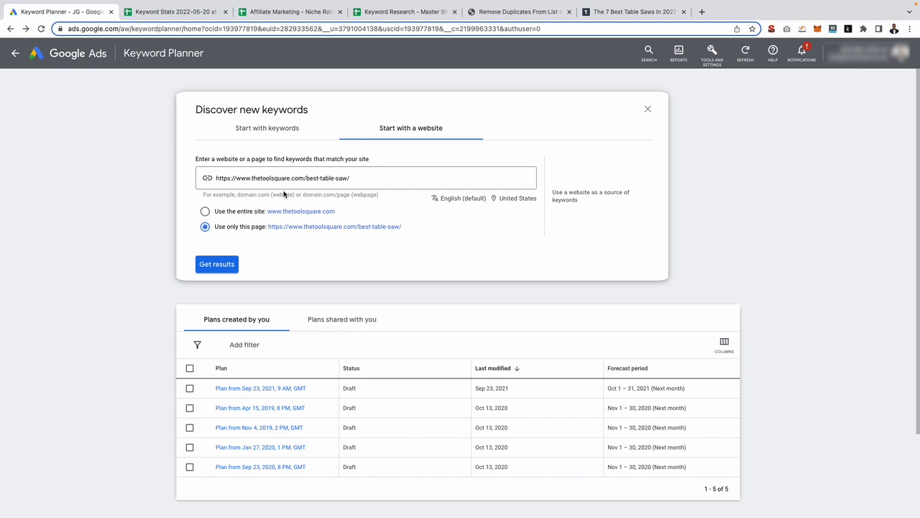
{"action": "left_click_drag", "start_coordinate": [304, 178], "coordinate": [368, 178]}
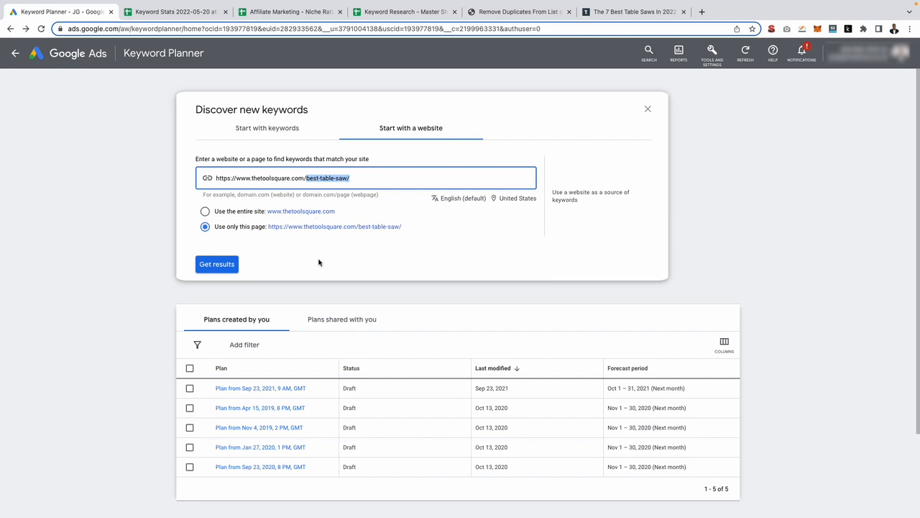
{"action": "key", "text": "BackSpace"}
{"action": "left_click", "coordinate": [206, 212]}
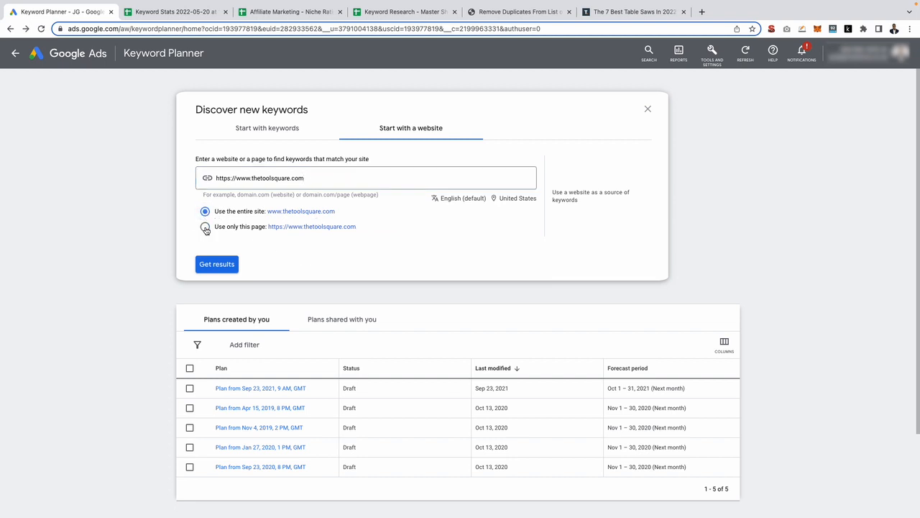
{"action": "left_click", "coordinate": [245, 180]}
{"action": "key", "text": "ctrl+a"}
{"action": "key", "text": "ctrl+v"}
{"action": "left_click", "coordinate": [206, 227]}
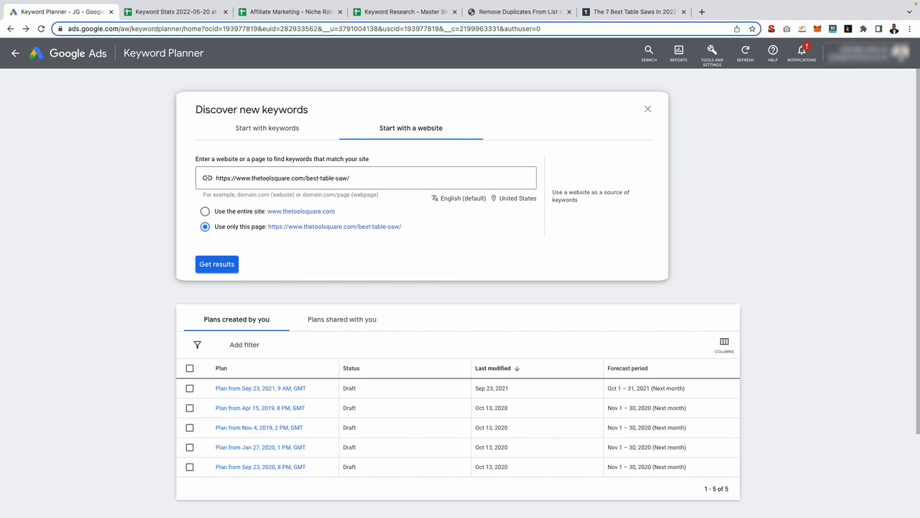
{"action": "left_click", "coordinate": [223, 264]}
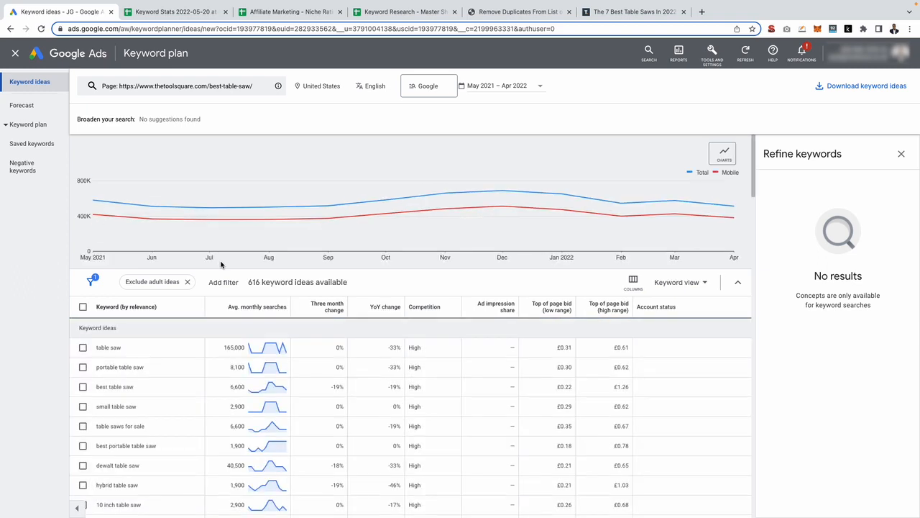
{"action": "scroll", "coordinate": [221, 265], "scroll_direction": "down", "scroll_amount": 2}
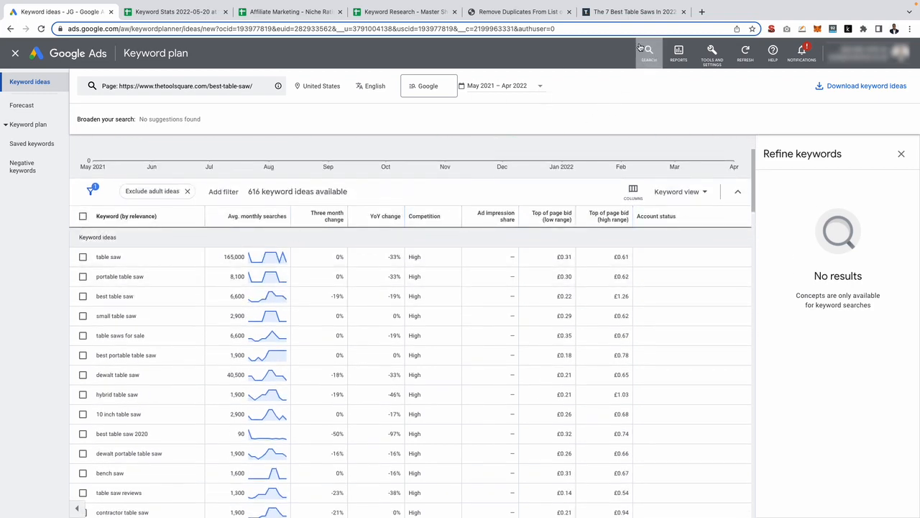
- Go back to the "best table saw" Google results and look over the other ranking pages
{"action": "left_click", "coordinate": [632, 12]}
{"action": "left_click", "coordinate": [10, 28]}
{"action": "scroll", "coordinate": [292, 350], "scroll_direction": "down", "scroll_amount": 3}
{"action": "scroll", "coordinate": [291, 350], "scroll_direction": "down", "scroll_amount": 3}
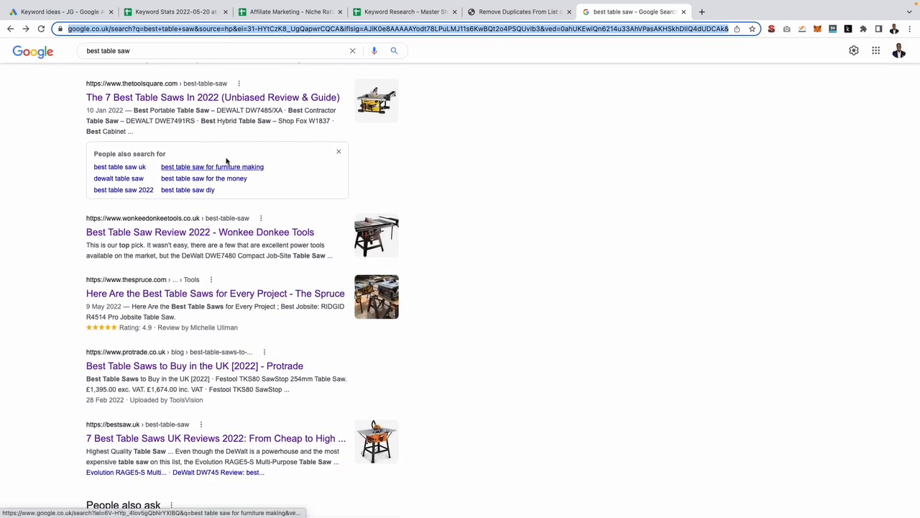
- Review the keyword ideas for the Tool Square page, and switch to the "Keyword Research - Master Sheet" spreadsheet
{"action": "left_click", "coordinate": [80, 12]}
{"action": "scroll", "coordinate": [175, 390], "scroll_direction": "down", "scroll_amount": 3}
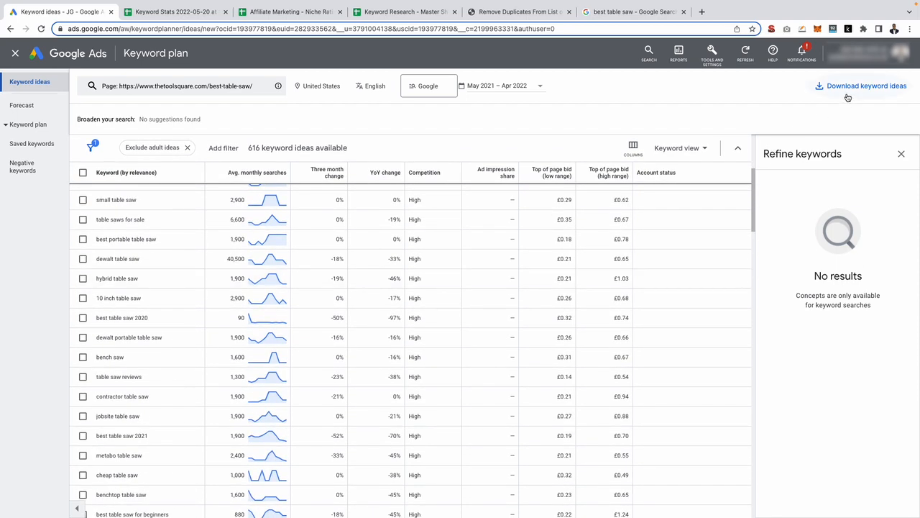
{"action": "left_click", "coordinate": [396, 13]}
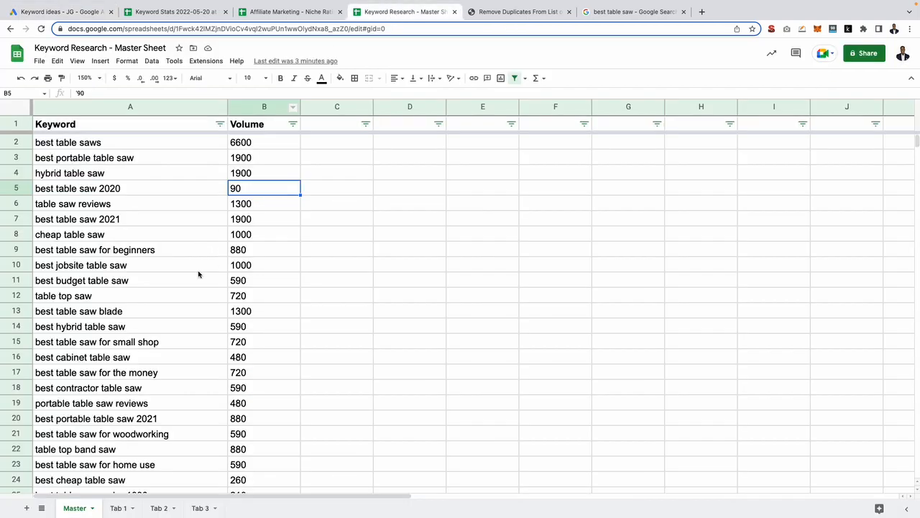